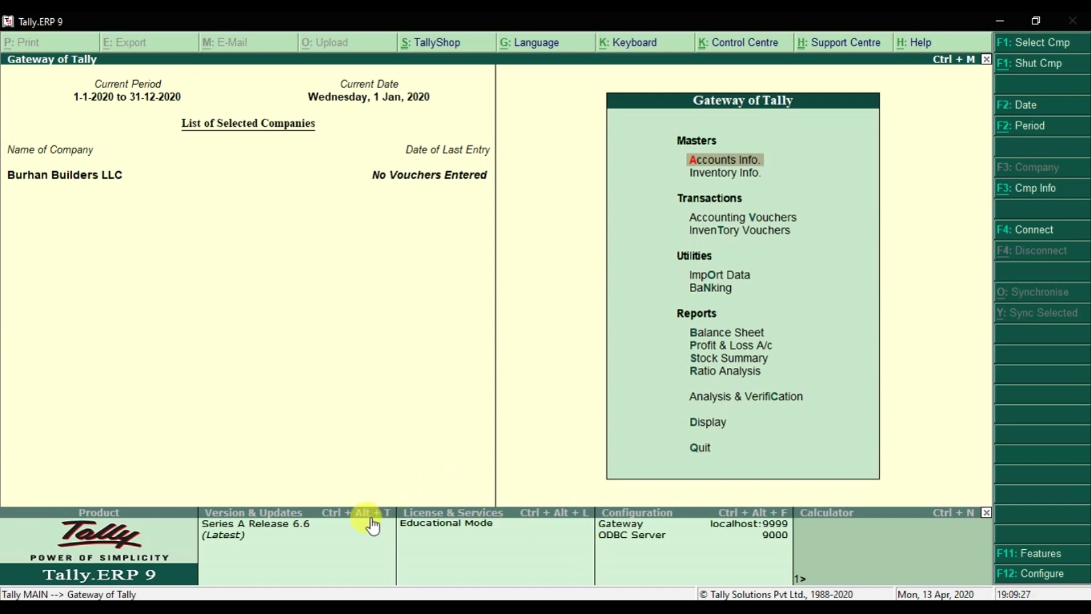
- Bring up the Excel Master Data Creation sheet and review it from Cost Centres down to Important Ledgers
left_click(348, 597)
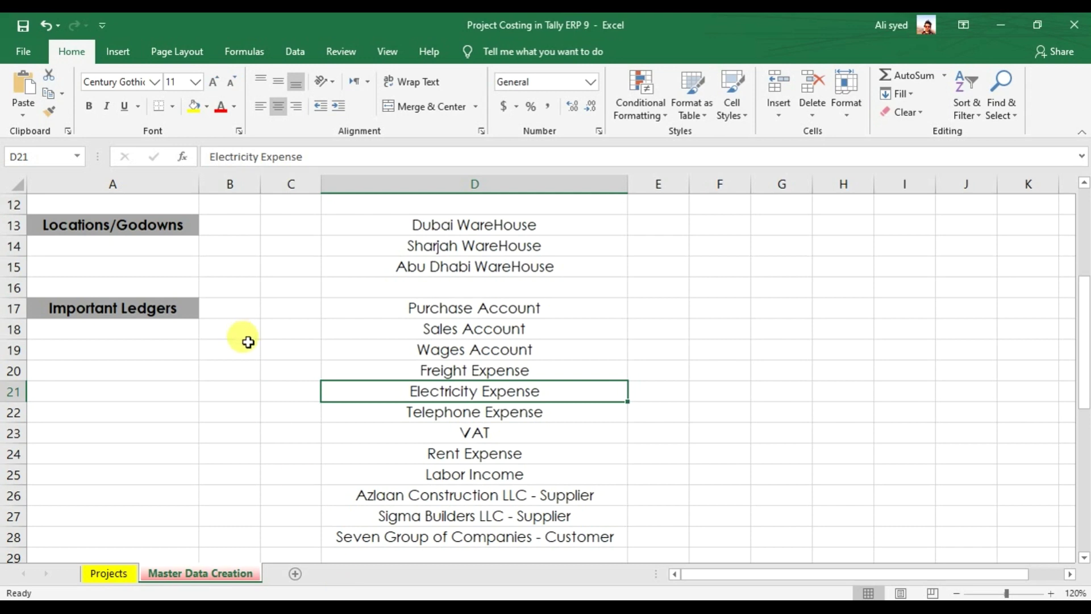
scroll(248, 341, "up", 1)
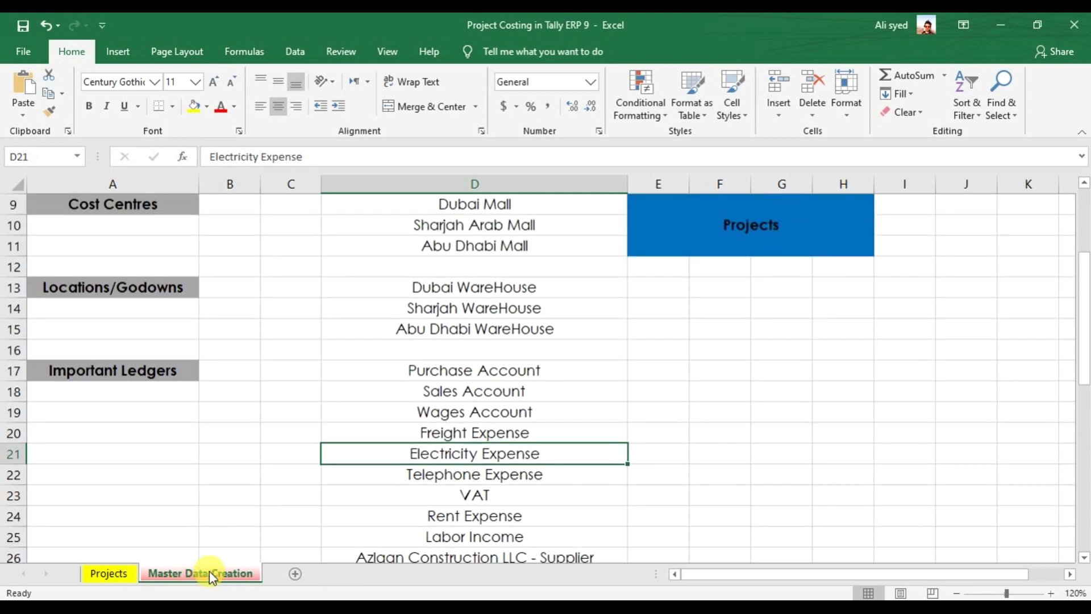
scroll(210, 396, "up", 1)
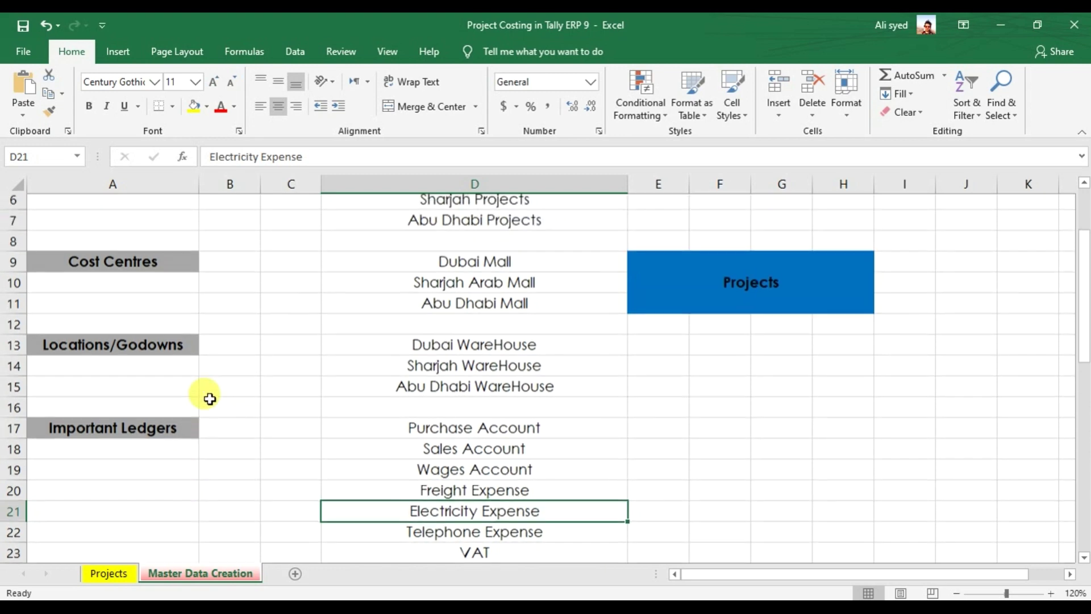
scroll(210, 398, "up", 2)
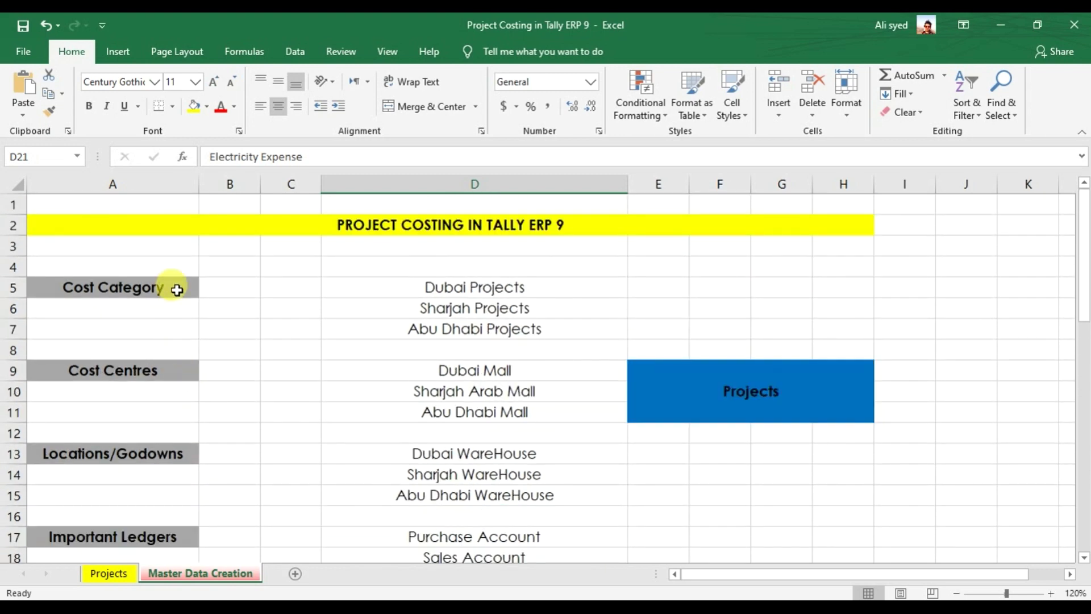
left_click(179, 370)
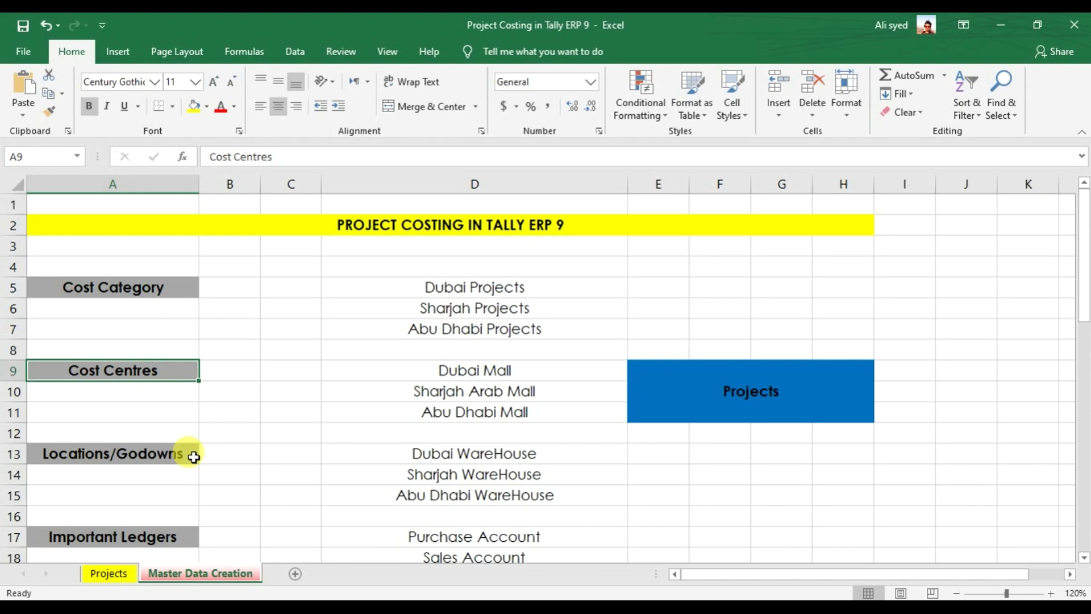
scroll(193, 457, "down", 3)
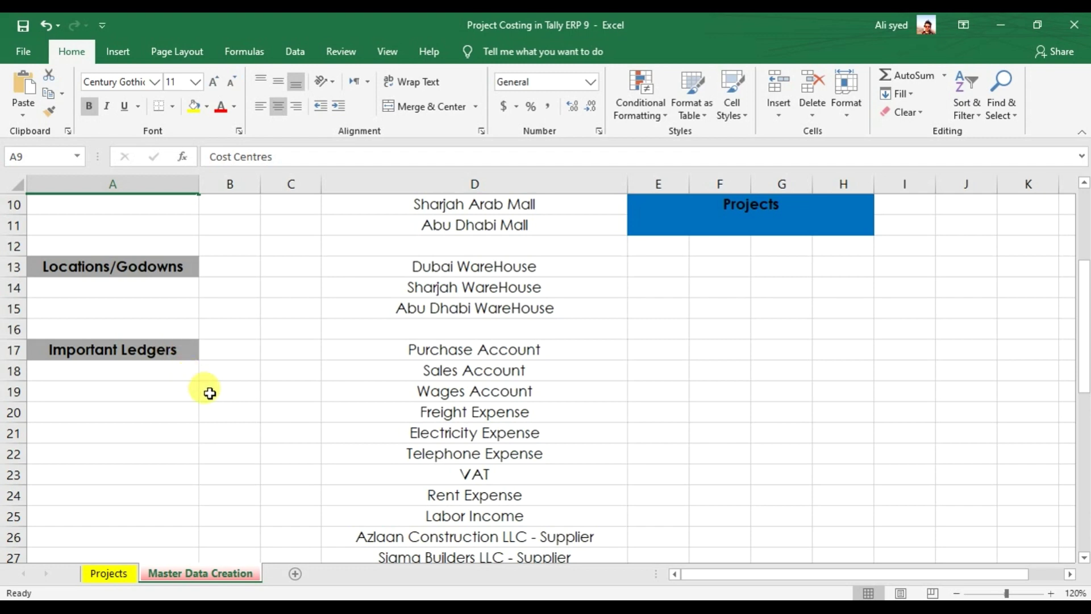
scroll(210, 393, "down", 1)
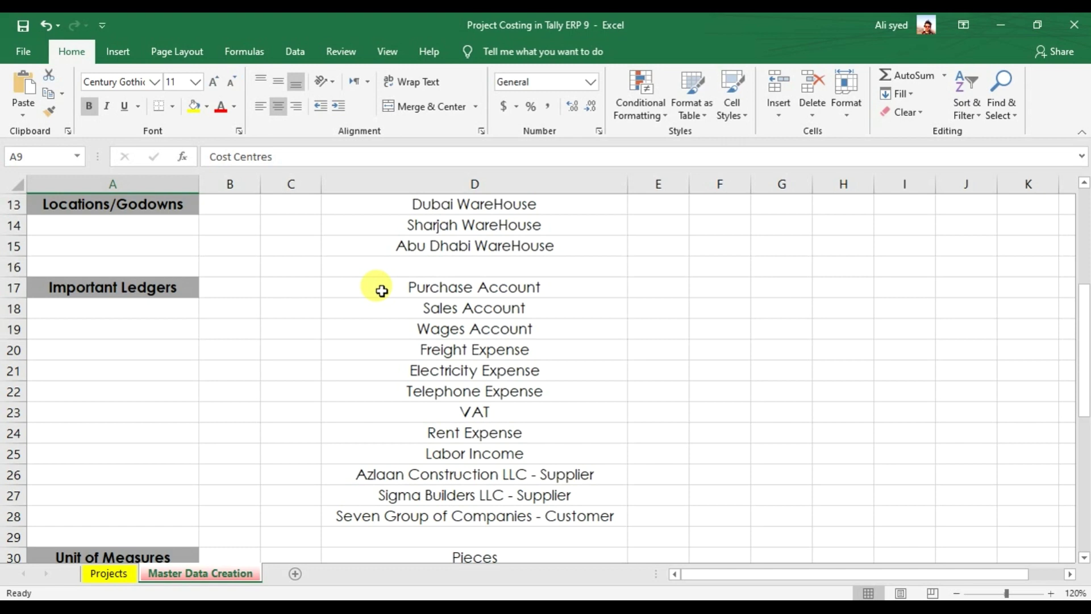
- Review the Sales Account, Wages, Freight, Electricity and Telephone Expense ledger names in Excel
left_click(386, 310)
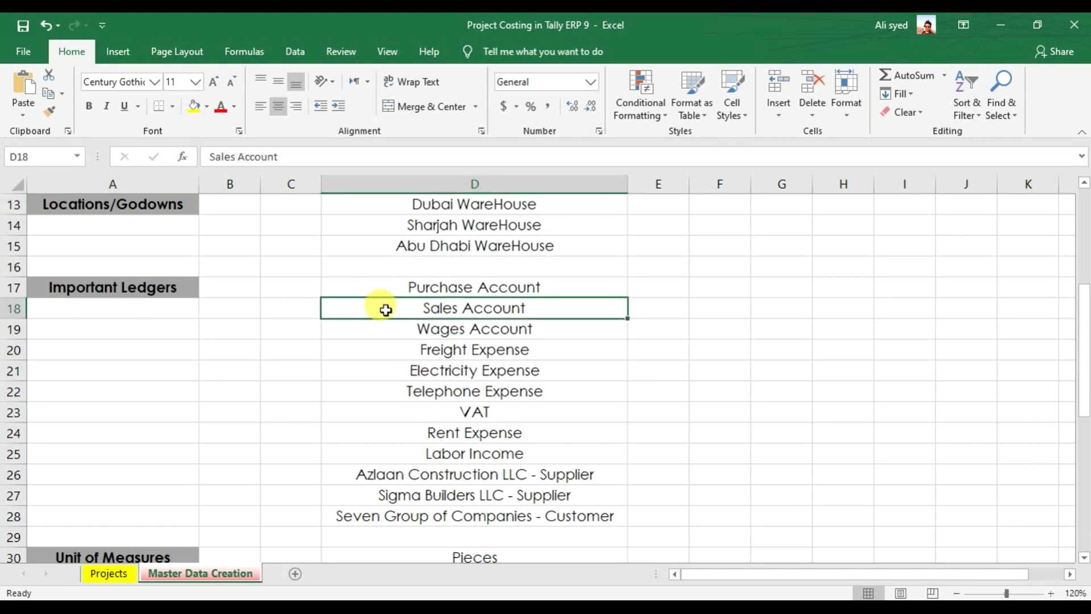
left_click_drag(397, 328, 400, 340)
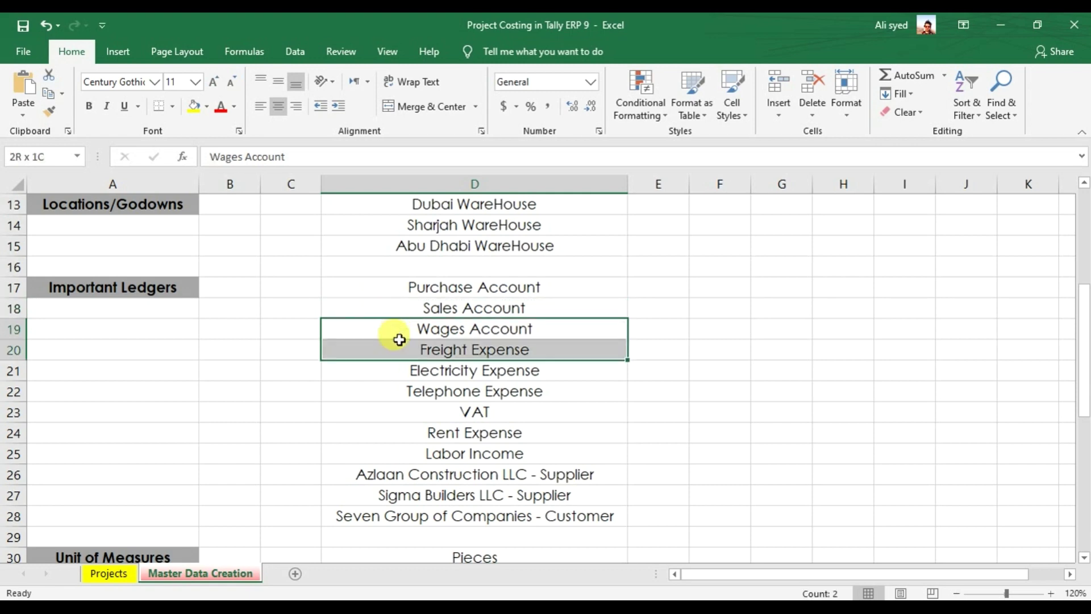
left_click_drag(400, 340, 399, 339)
left_click(391, 365)
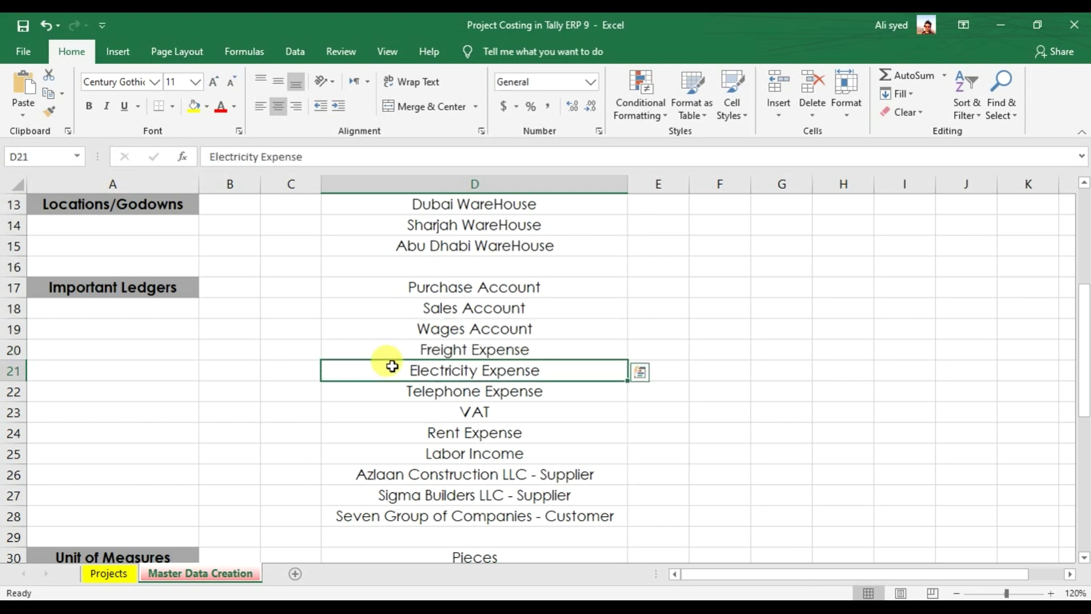
left_click_drag(392, 366, 392, 383)
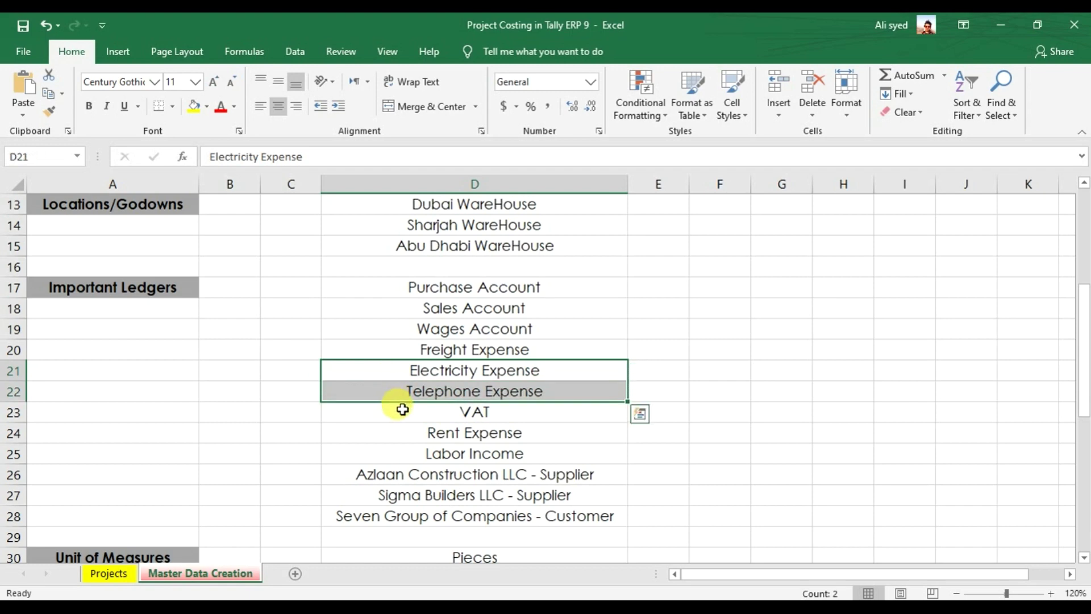
- Review the VAT, Rent Expense, Labor Income and supplier ledger names, then return to Tally.ERP 9
left_click(402, 409)
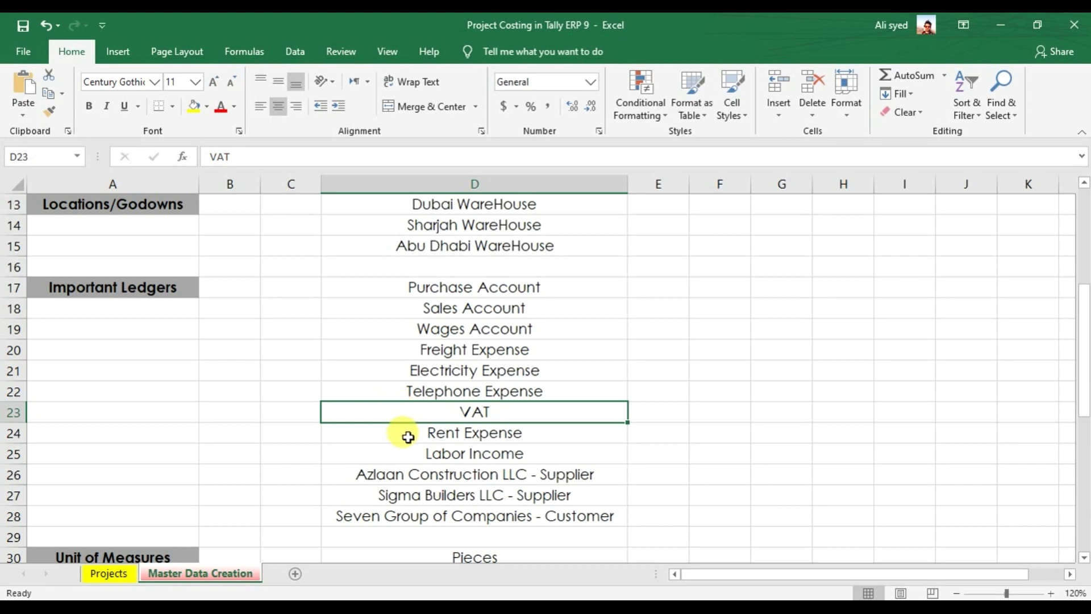
left_click(408, 437)
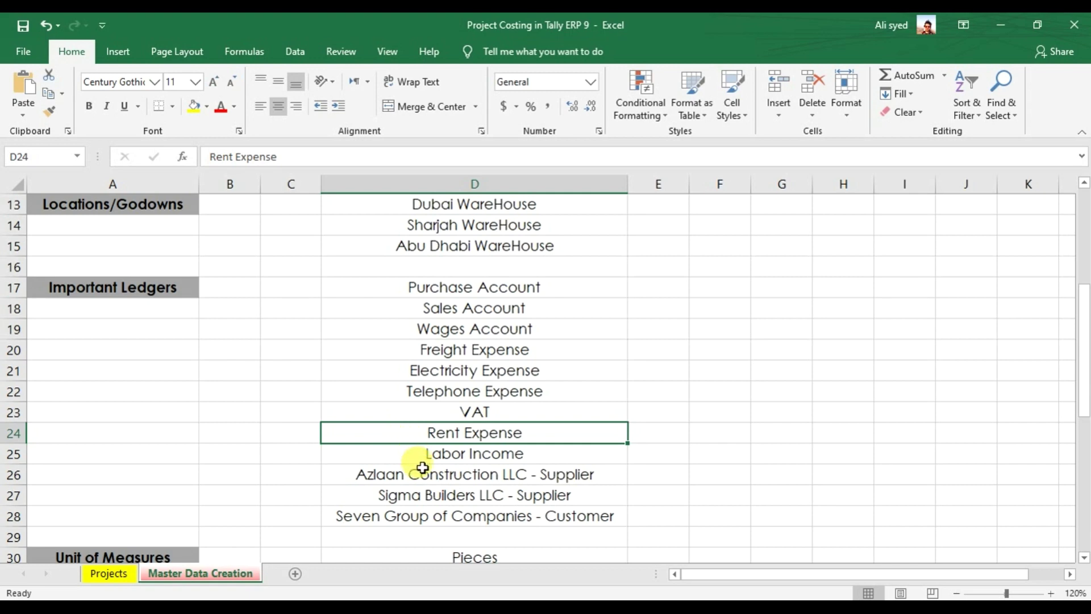
left_click(409, 453)
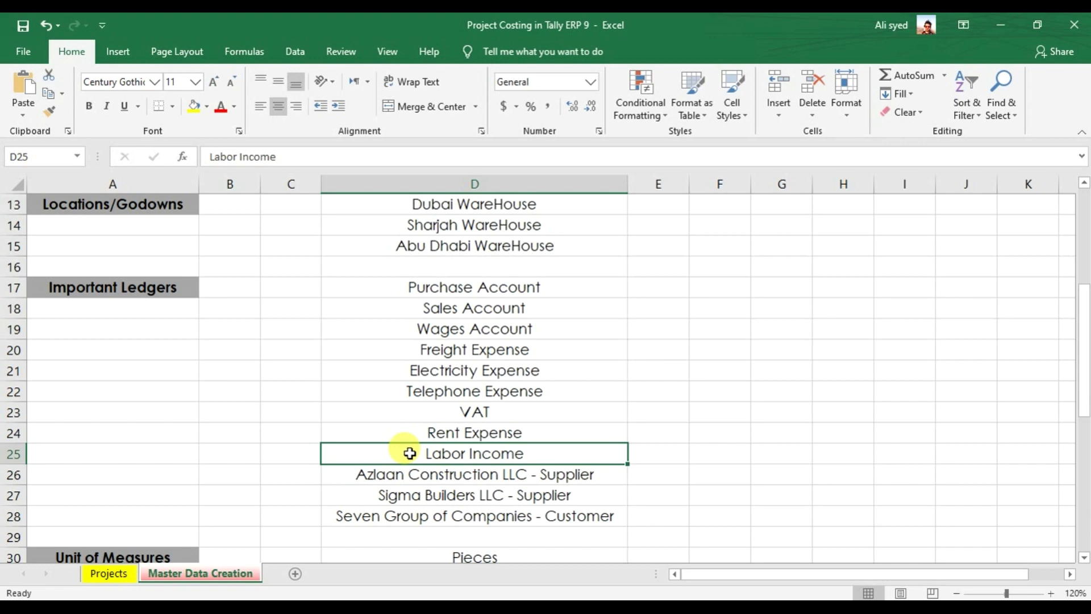
left_click(386, 477)
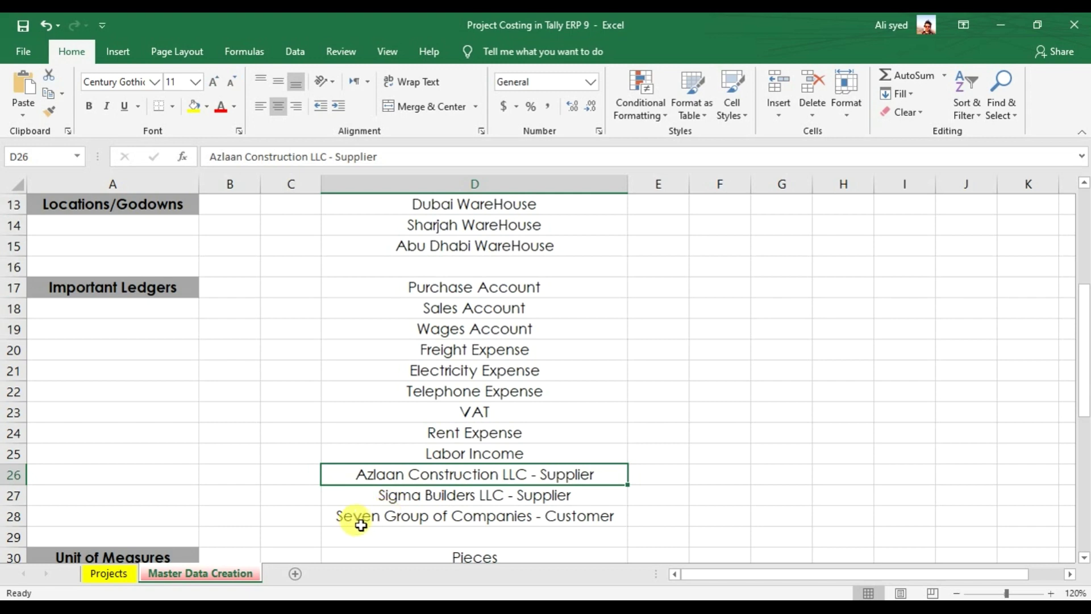
scroll(441, 434, "up", 1)
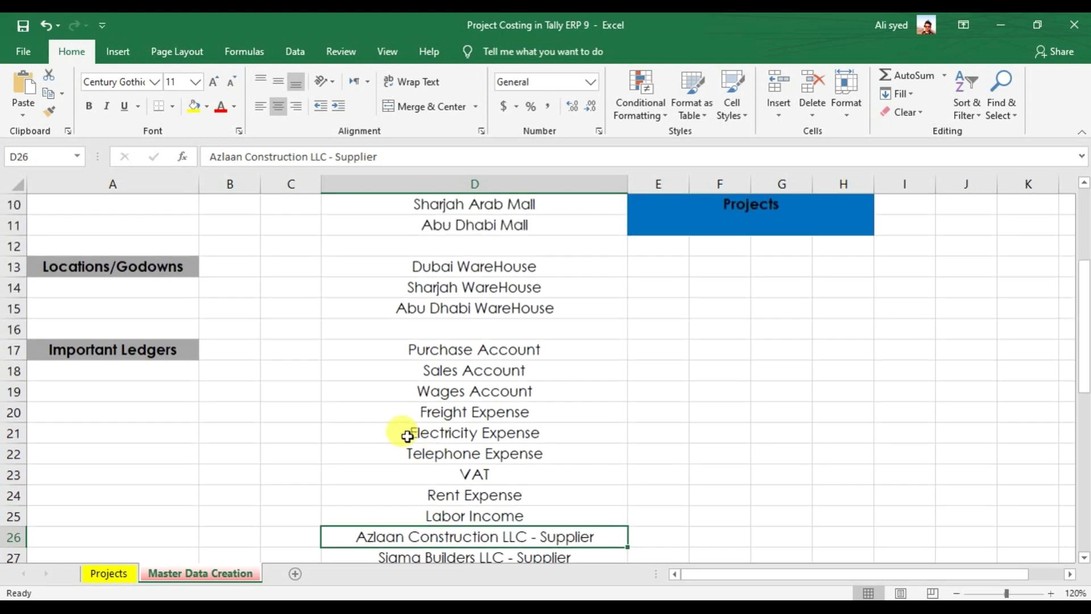
left_click_drag(387, 356, 407, 368)
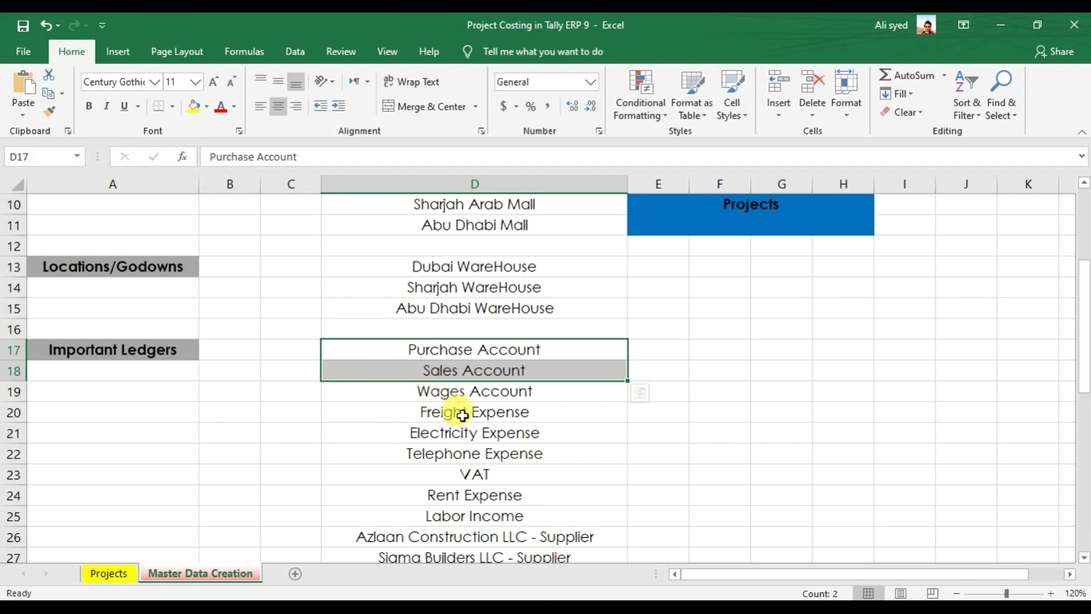
left_click(546, 597)
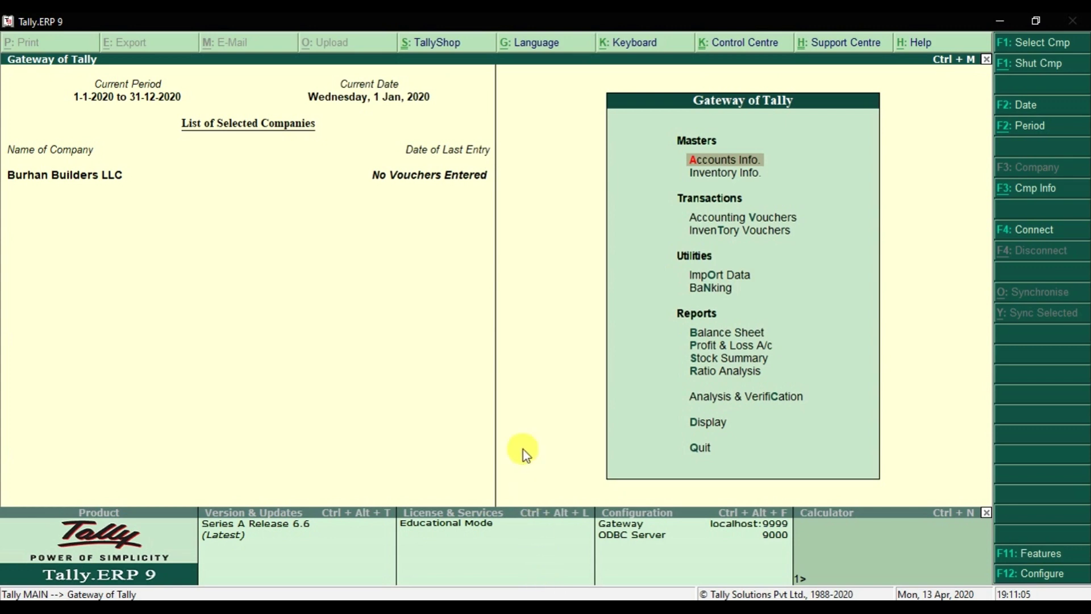
- Start a new ledger named Purchases Account via Accounts Info > Ledgers > Create
left_click(708, 169)
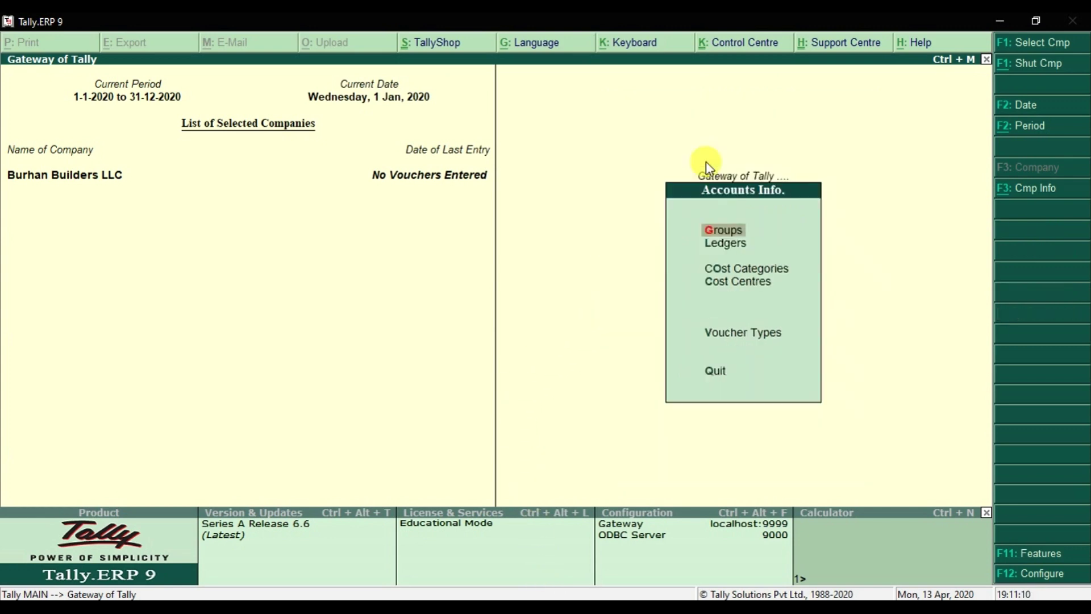
left_click(727, 250)
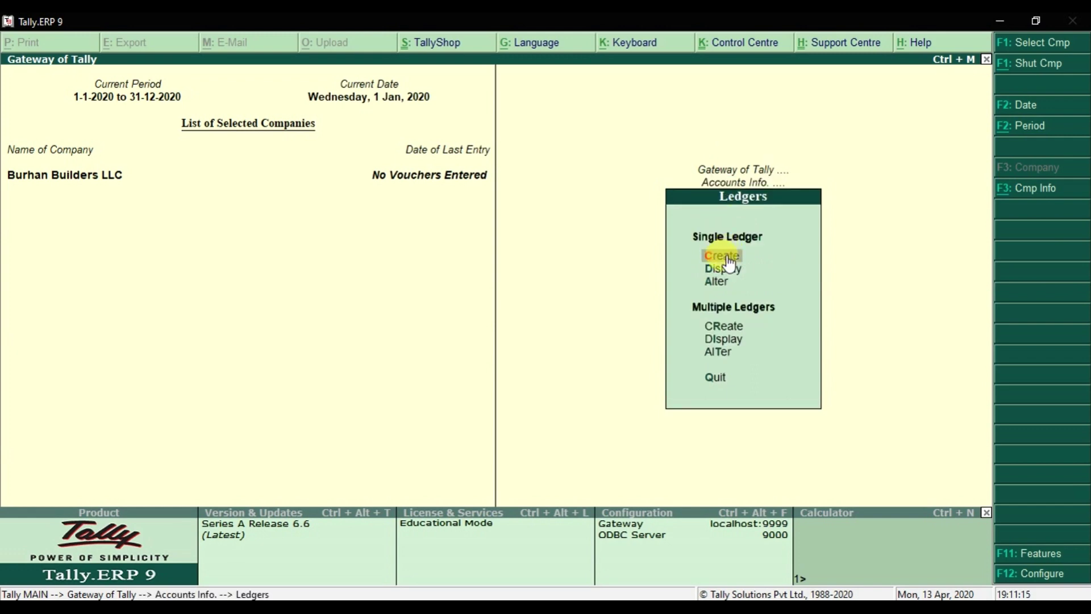
left_click(728, 260)
type("Pur")
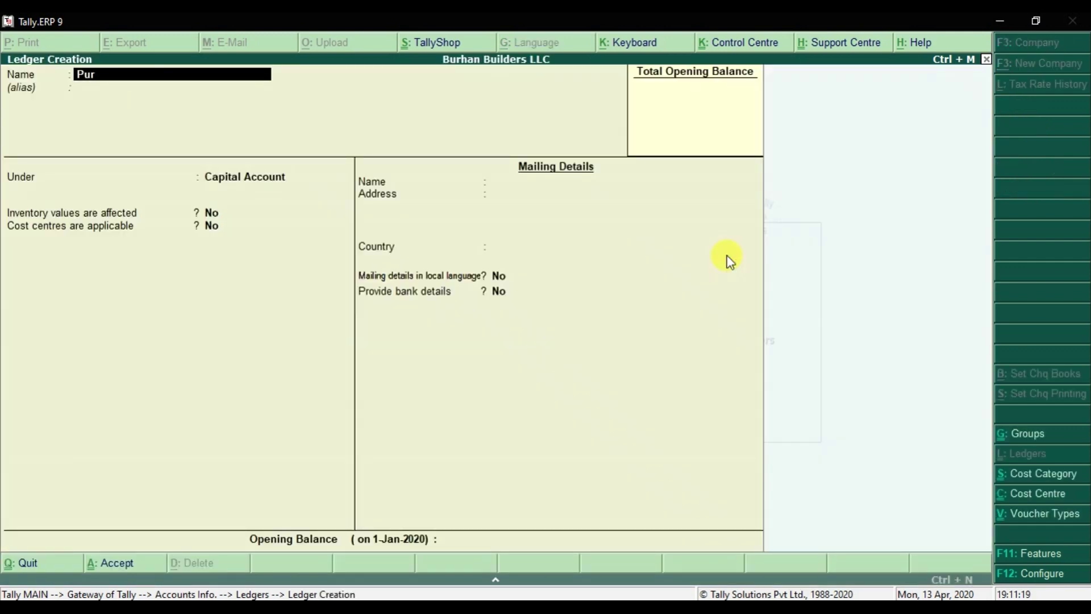
type("chases Account")
key("Return")
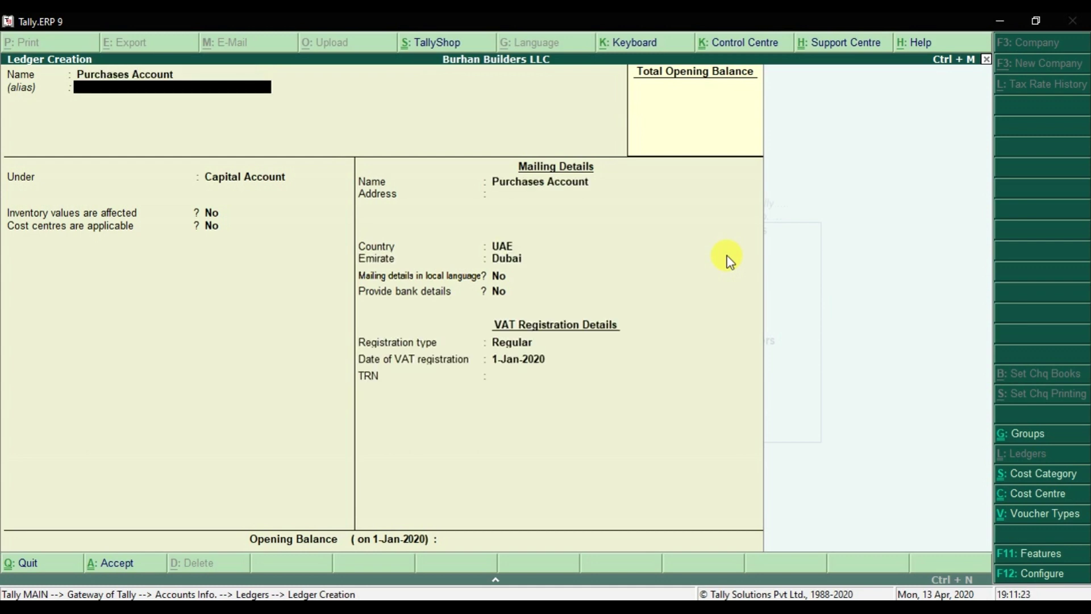
key("Return")
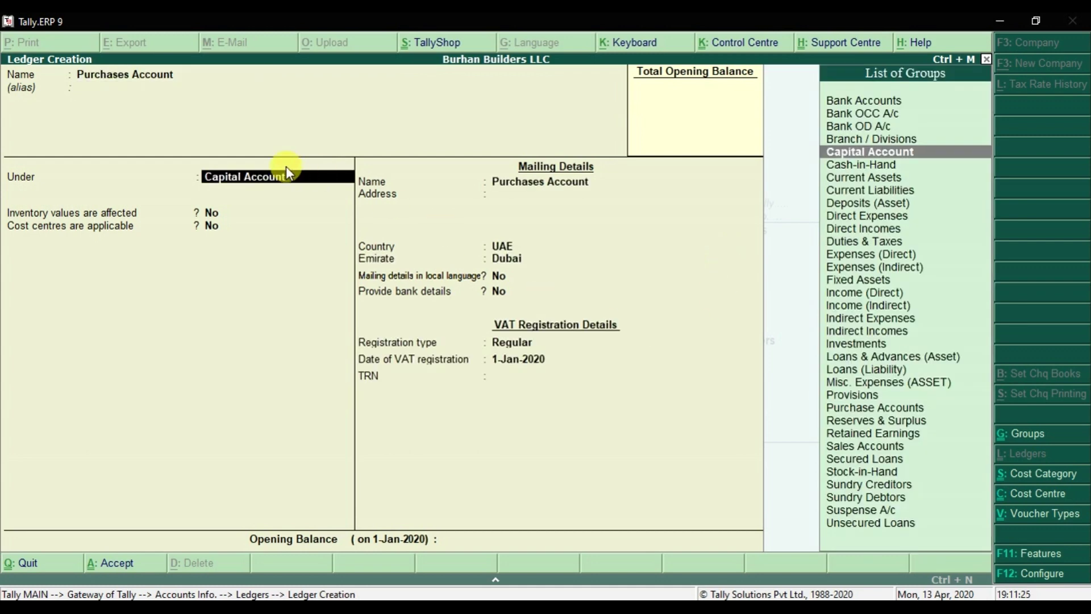
- File it under Purchase Accounts with inventory and cost centres Yes, Taxable 5% on Goods, and save
type("Purch")
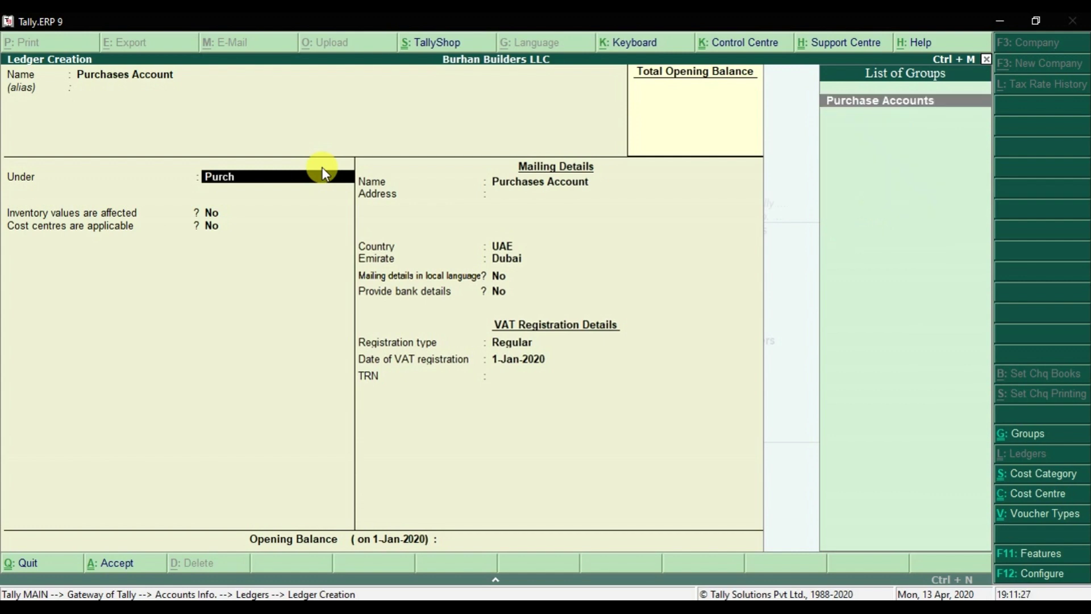
key("Return")
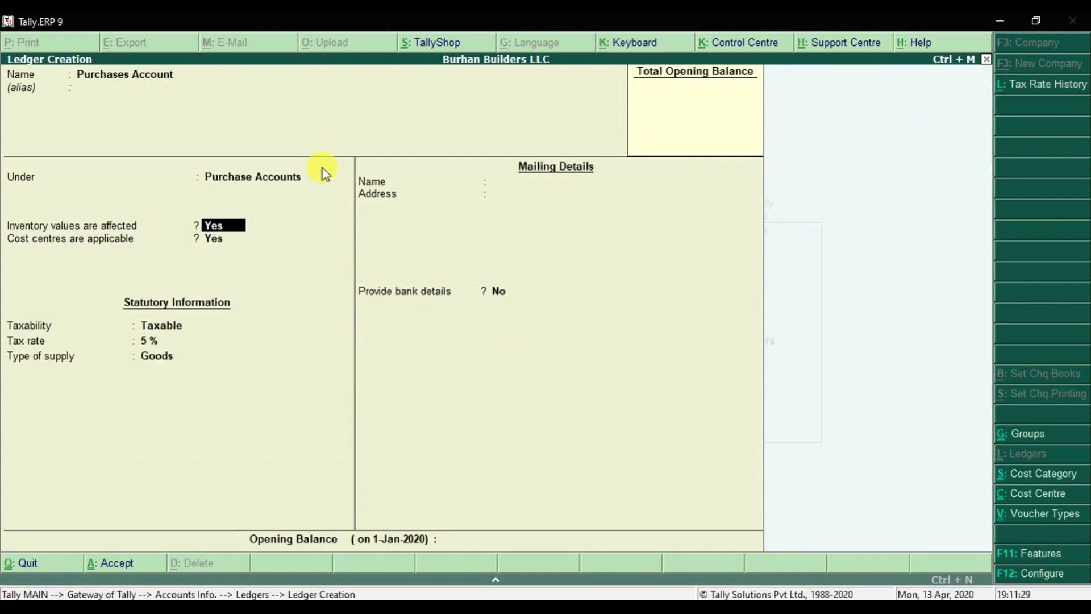
key("Return")
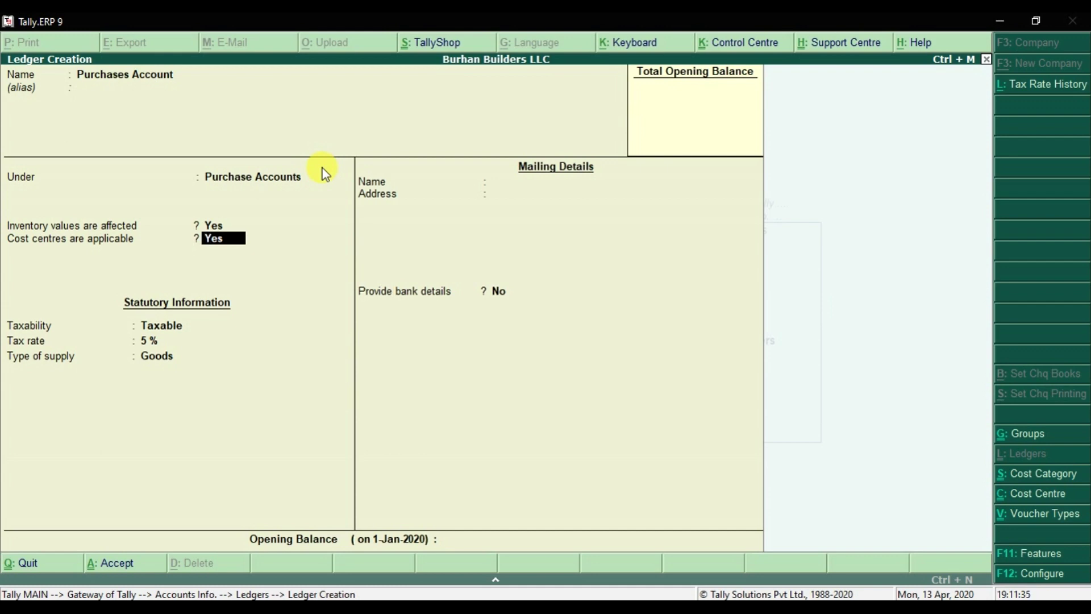
key("Return")
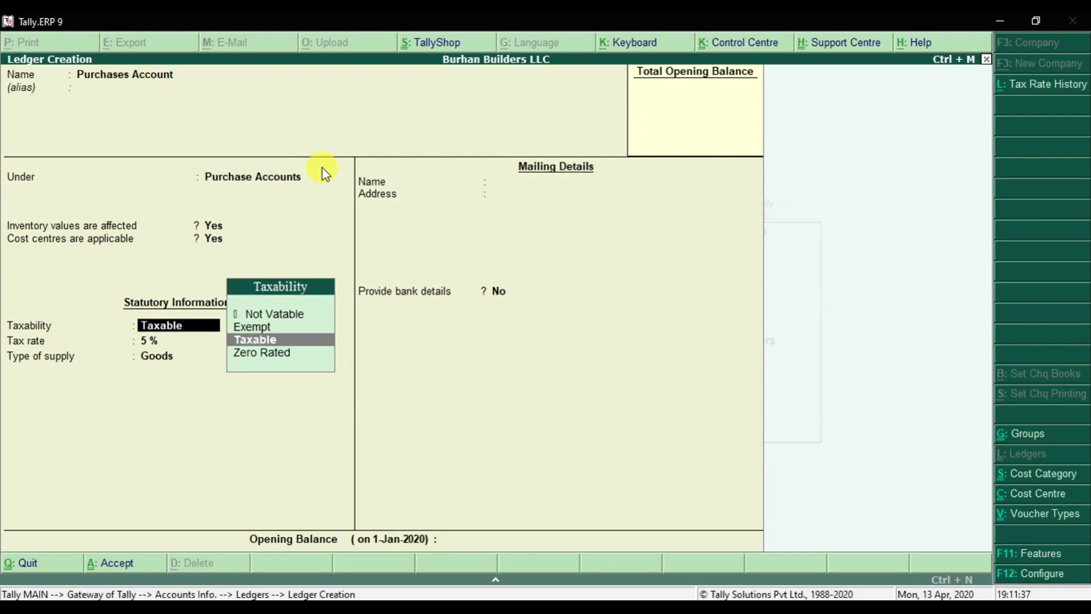
key("Return")
key("Return")
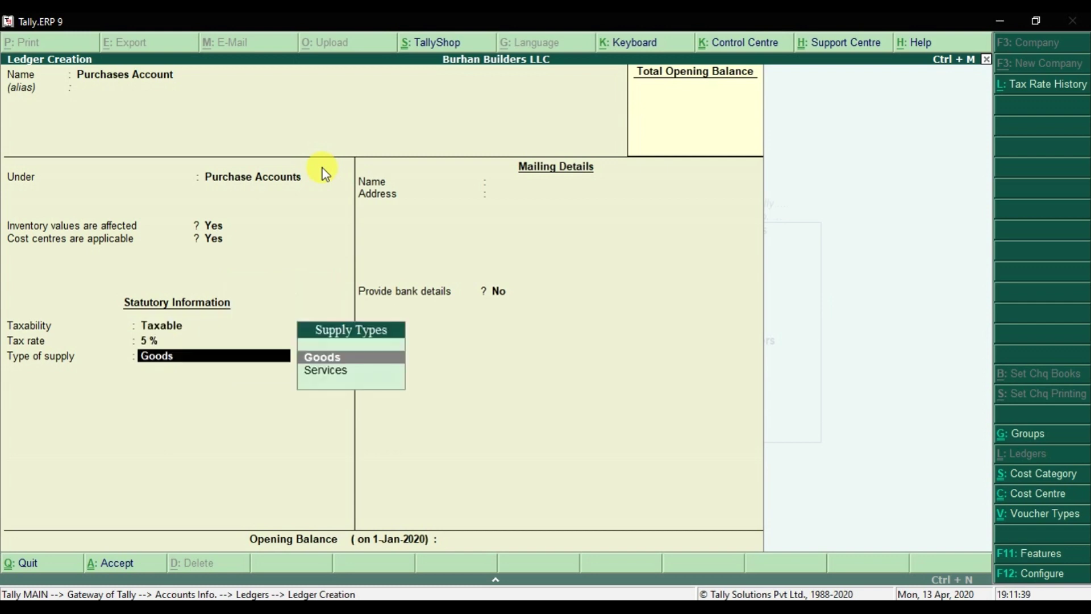
key("Return")
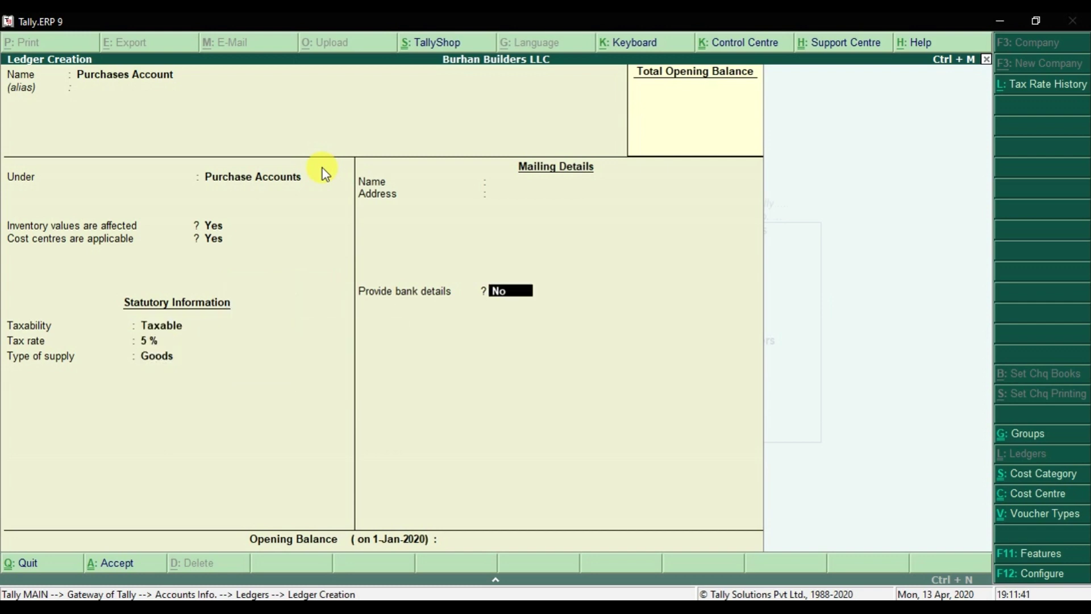
key("Return")
key("Return")
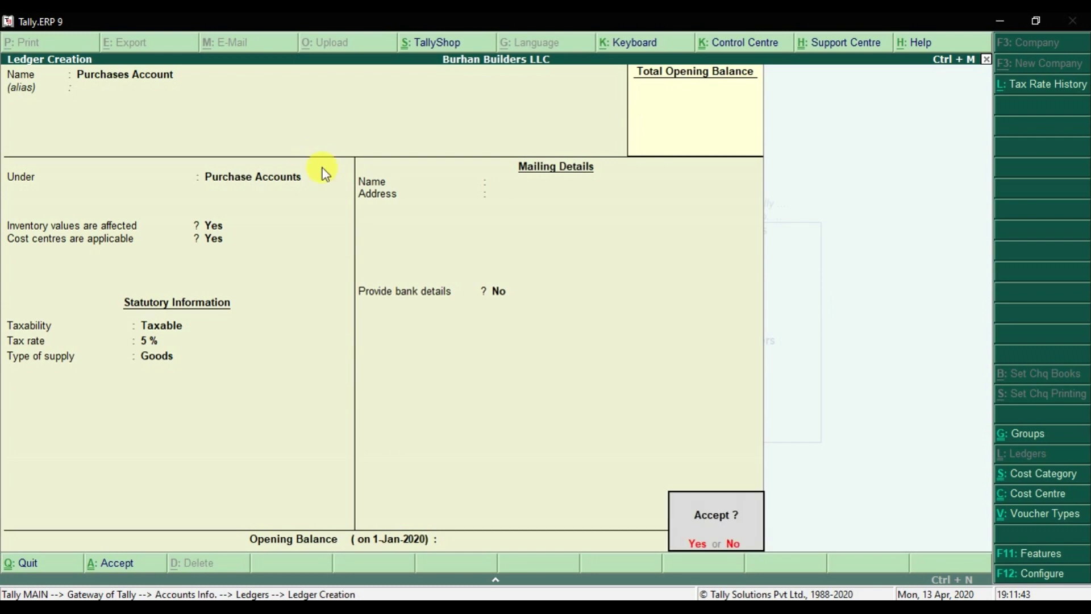
key("Return")
- Create Sales Account under Sales Accounts, inventory and cost centres Yes, Taxable 5% on Goods
type("Sales Account")
key("Return")
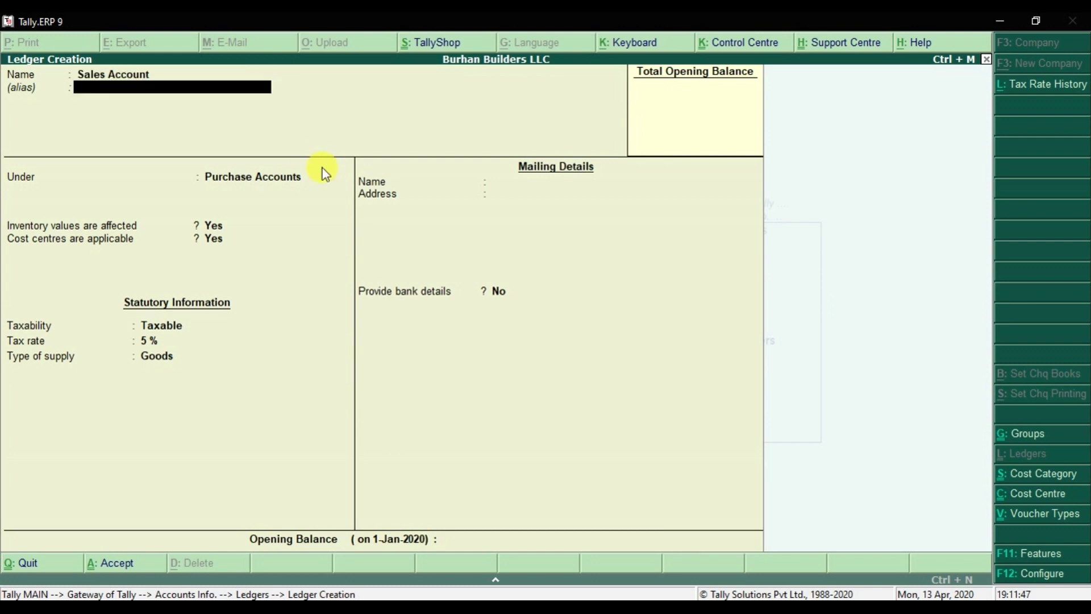
key("Return")
type("Sale")
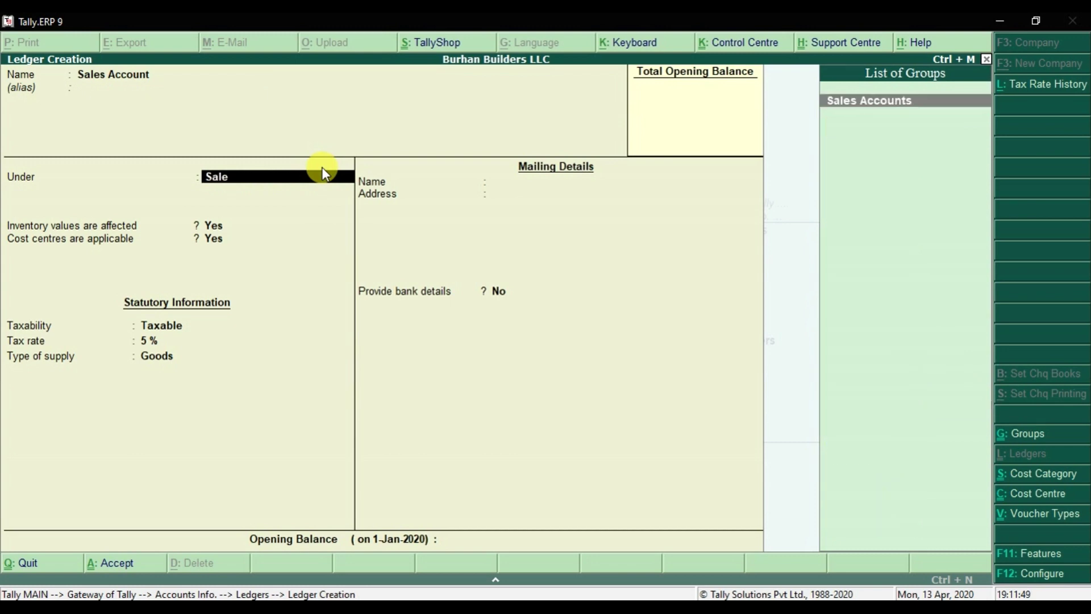
key("Return")
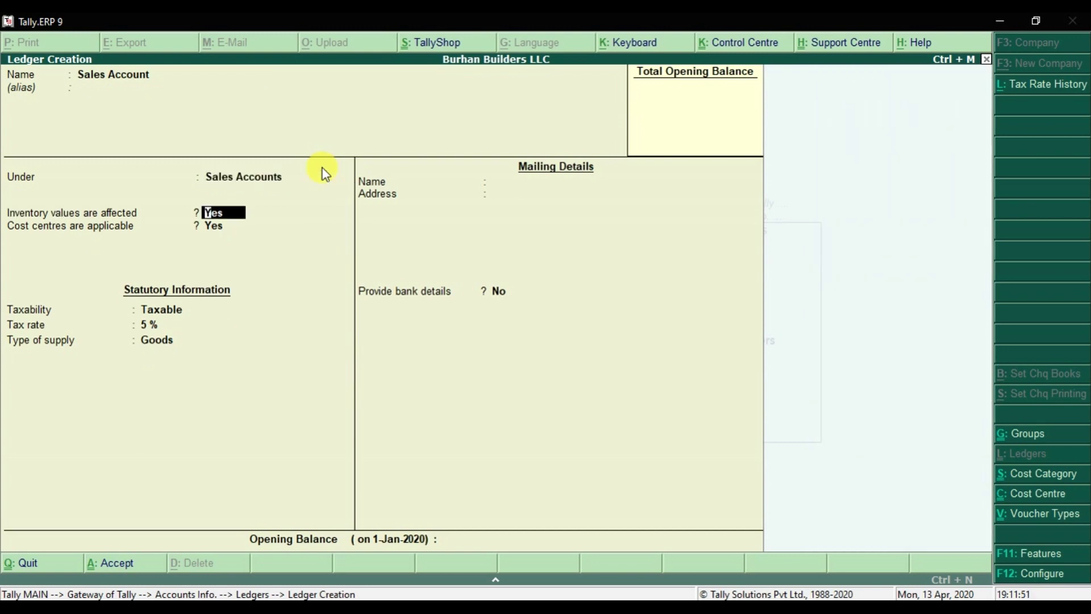
key("Return")
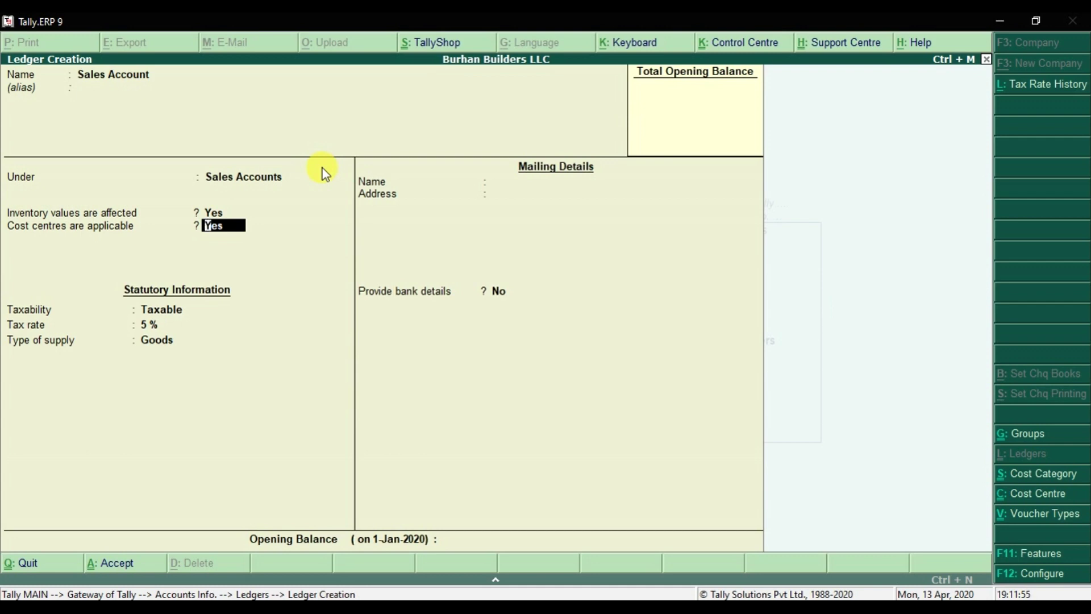
key("Return")
key("Return")
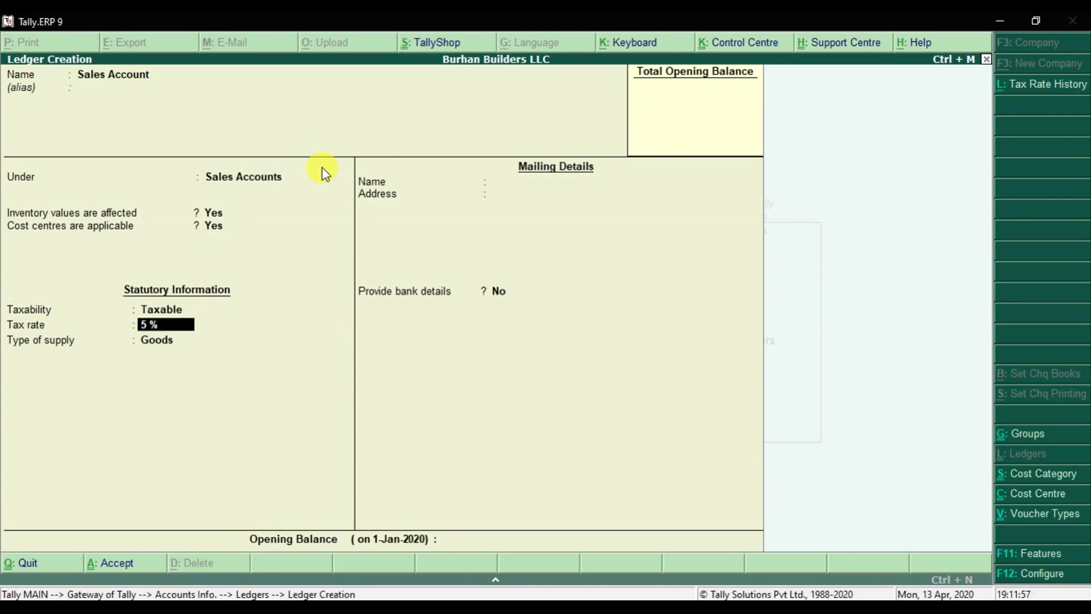
key("Return")
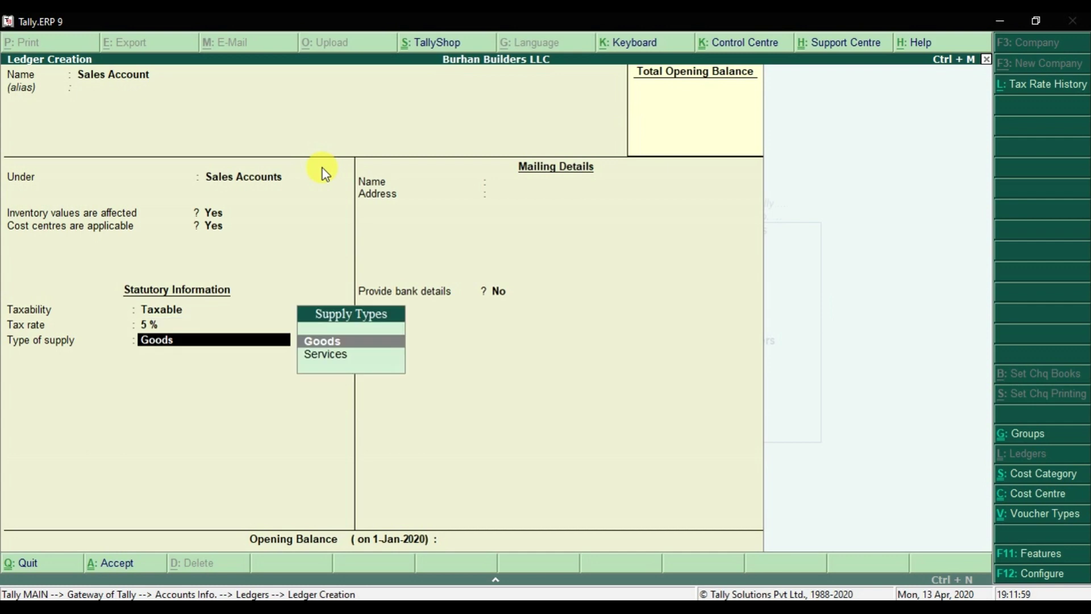
key("Return")
key("Return")
key("Return")
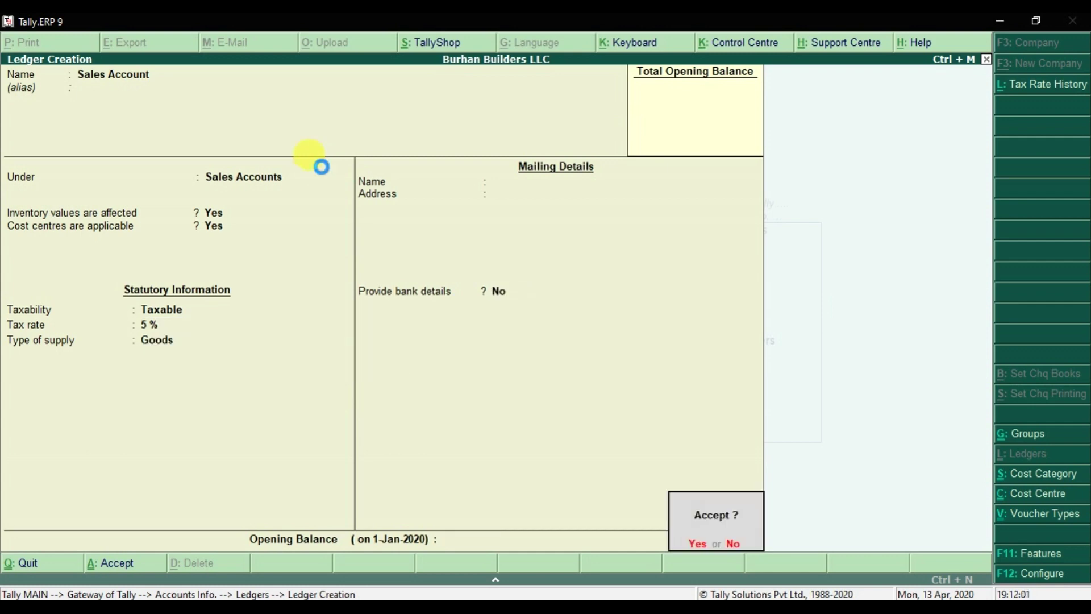
key("Return")
- Create Wages Expense under Direct Expenses, inventory unaffected, cost centres applicable, Not Vatable
type("Wag")
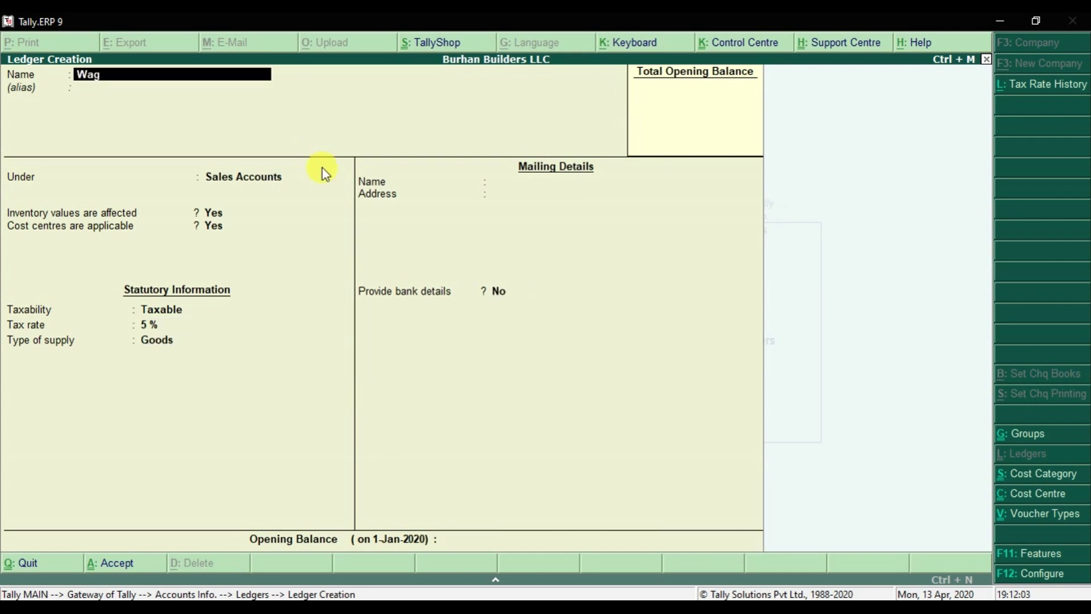
type("es Expense")
key("Return")
key("Return")
type("Dire")
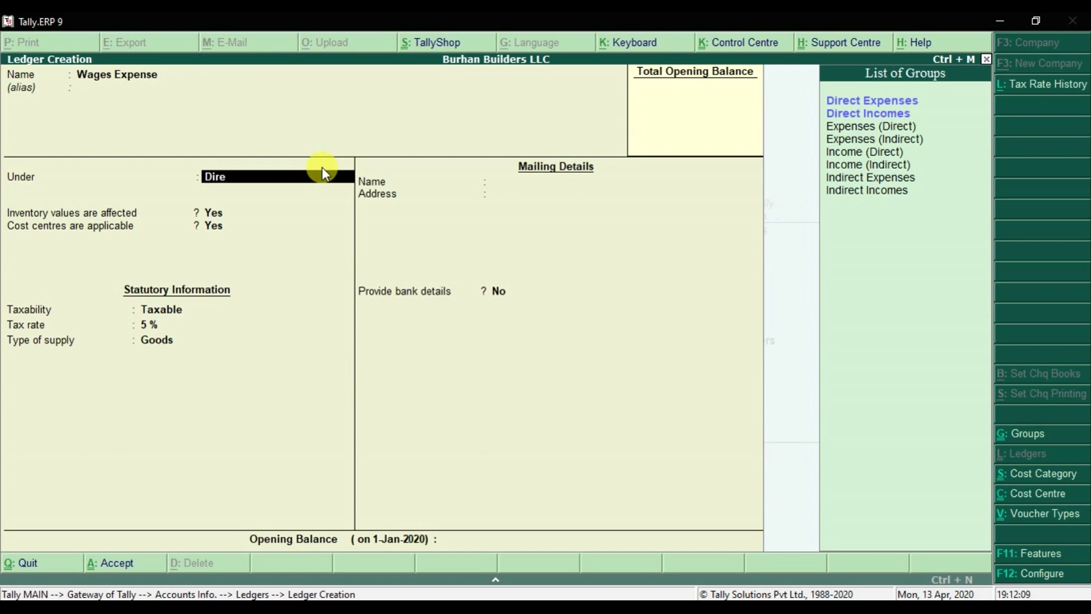
key("Return")
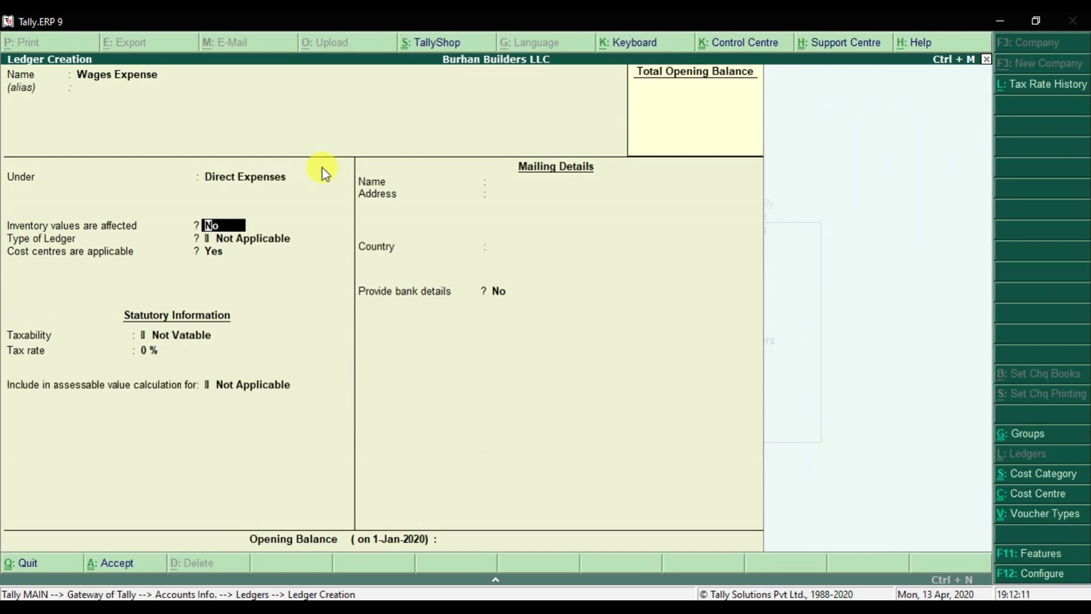
key("Return")
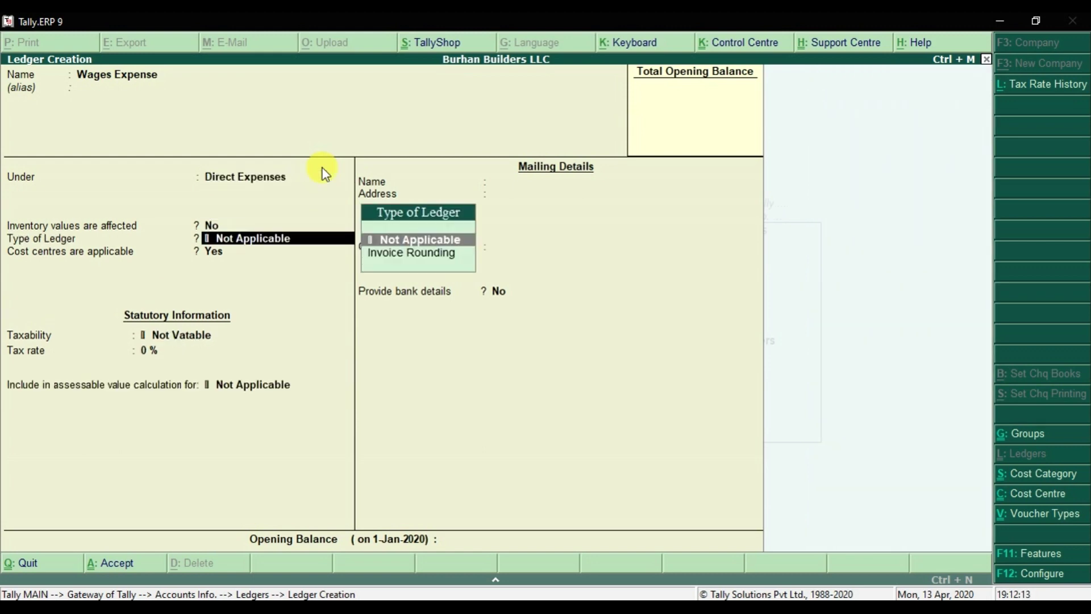
key("Return")
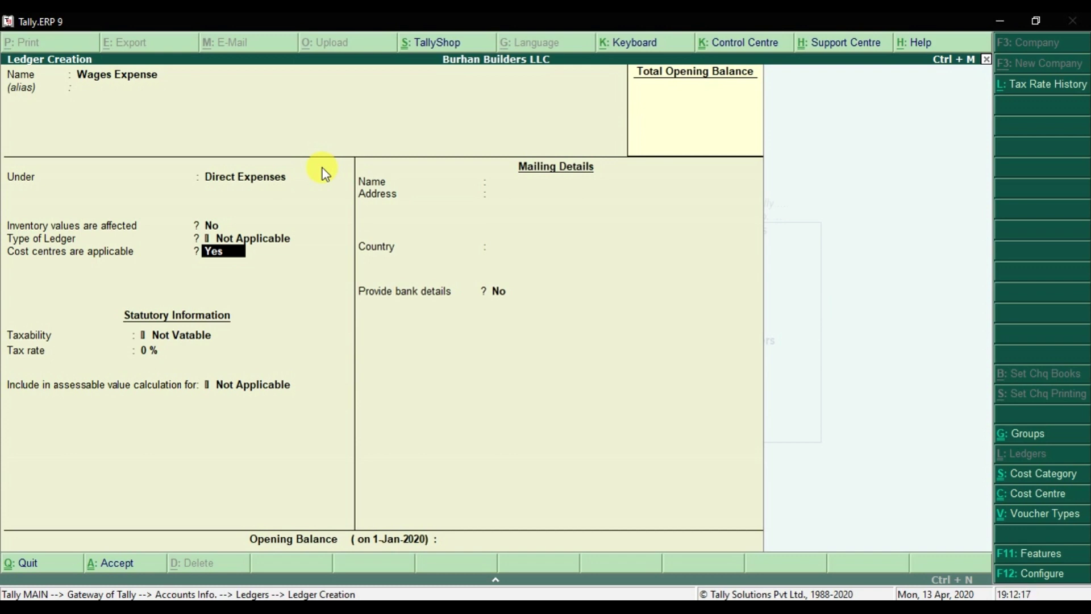
key("Return")
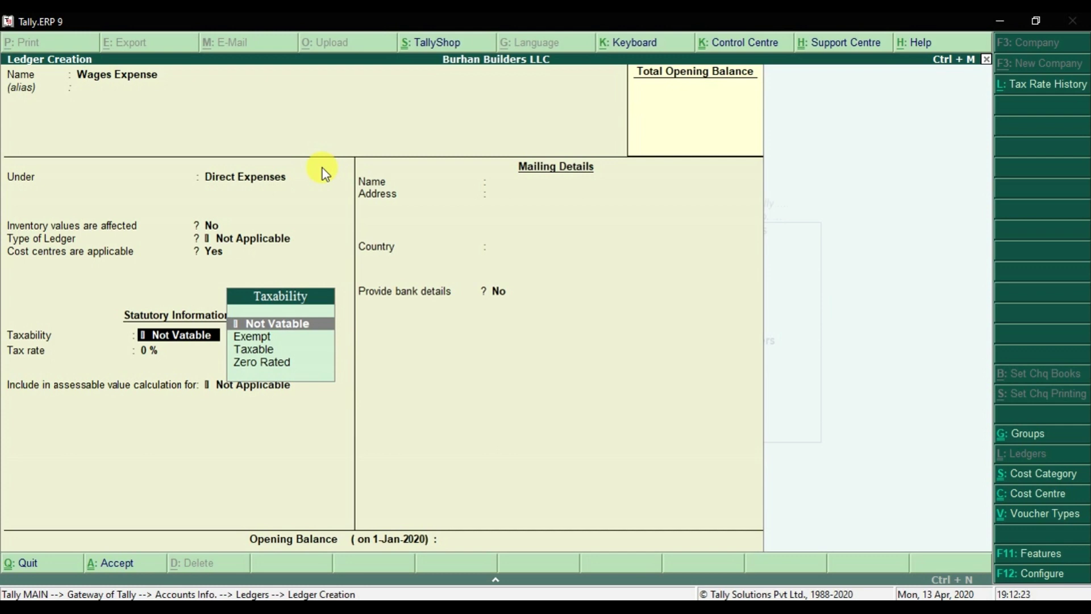
key("Return")
key("Return")
key("Return")
key("Return")
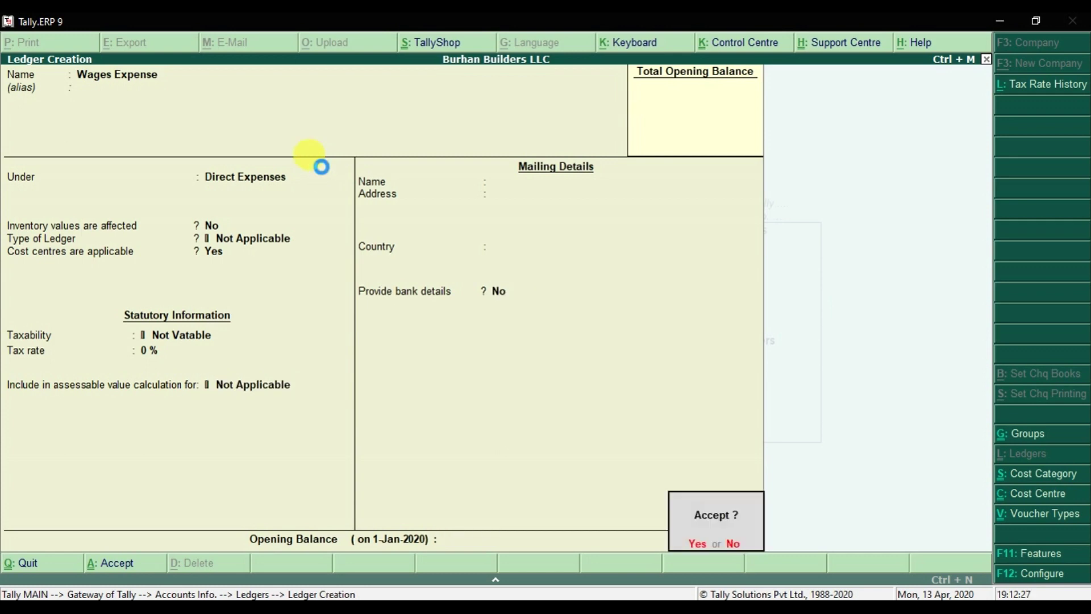
key("Return")
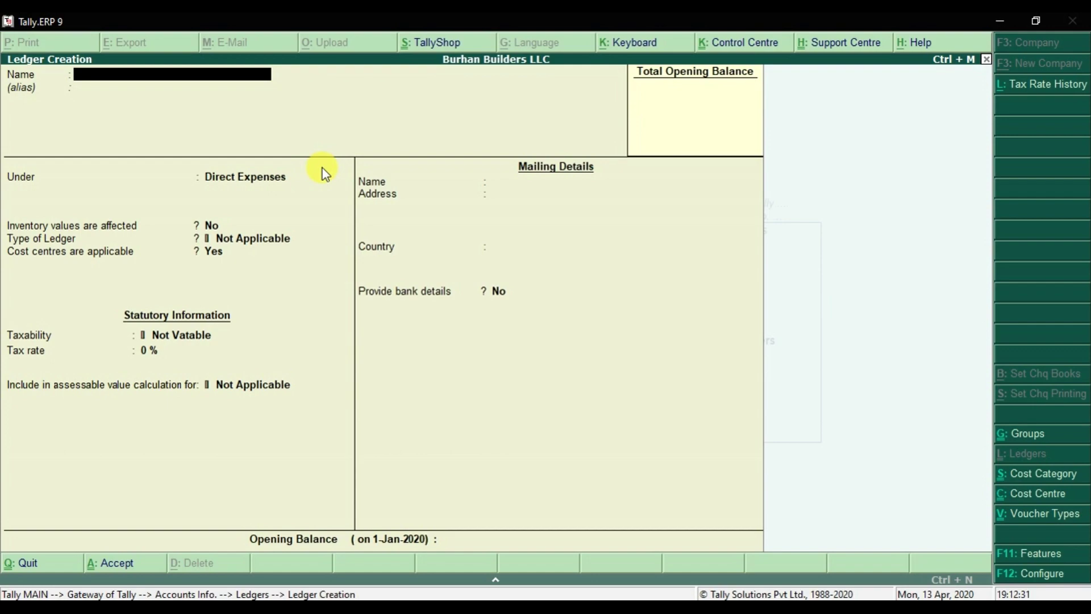
- Check the Excel list, then create Freight Expense under Direct Expenses, not vatable
key("alt+Tab")
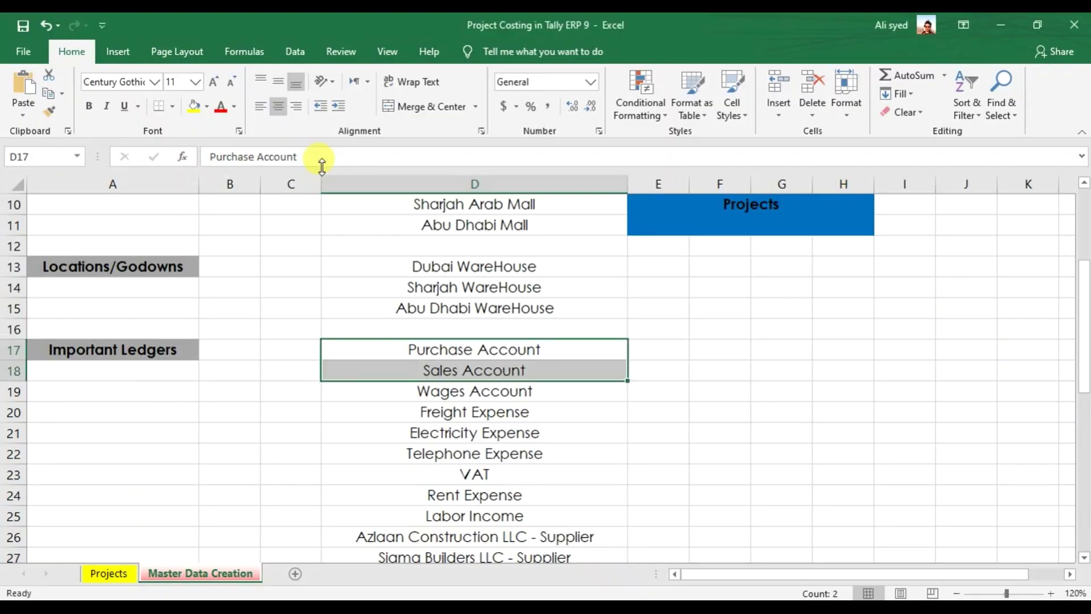
left_click(477, 411)
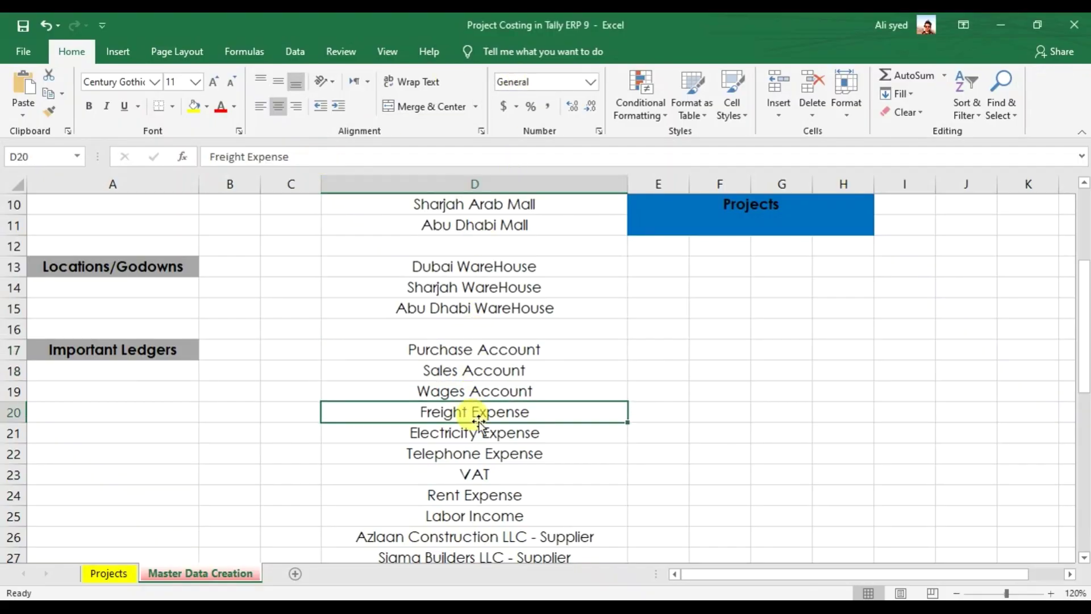
key("alt+Tab")
type("Freig")
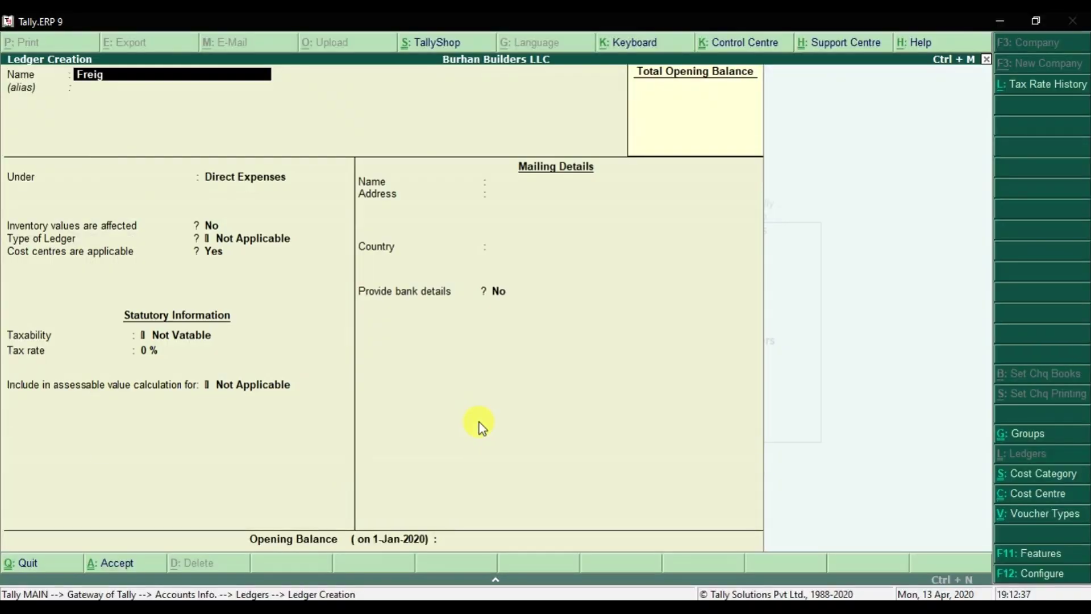
type("ht Expense")
key("Return")
key("Return")
key("Return")
key("Return")
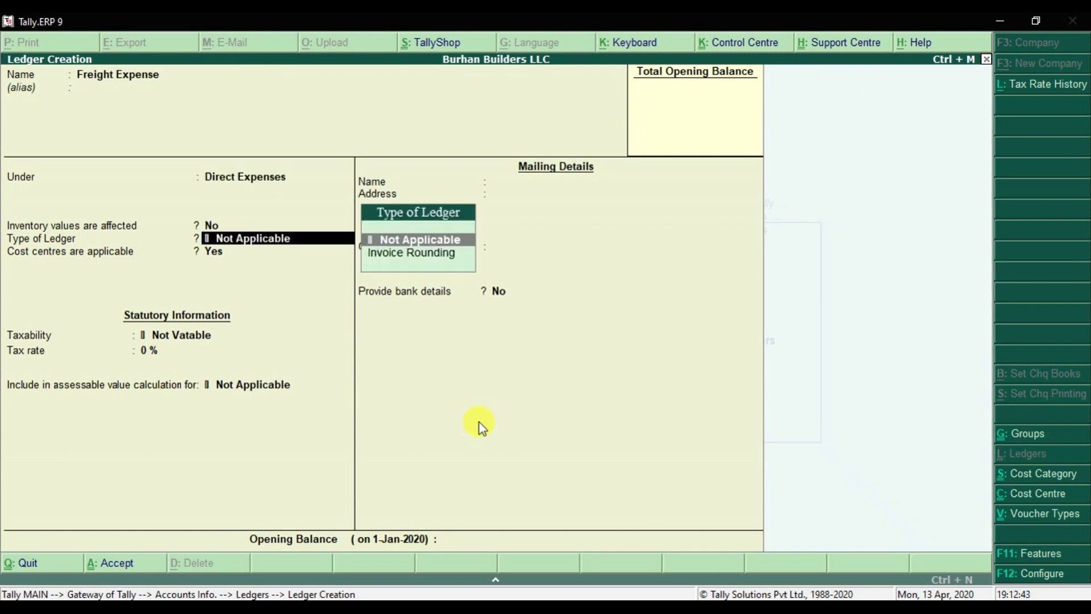
key("Return")
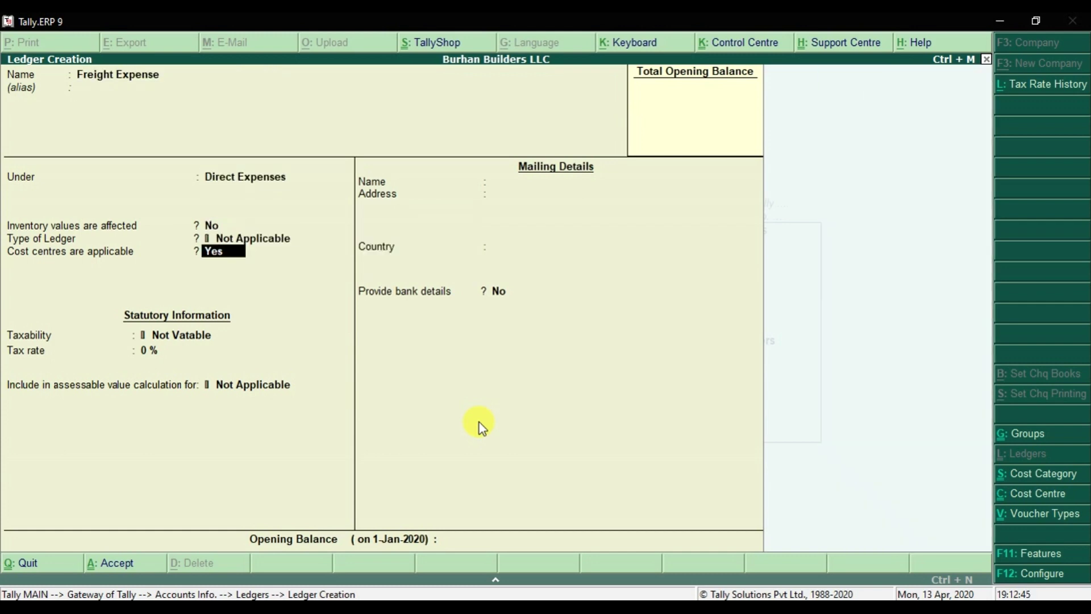
key("Return")
key("Return")
key("Return")
key("Return")
key("Return")
key("Return")
key("alt+Tab")
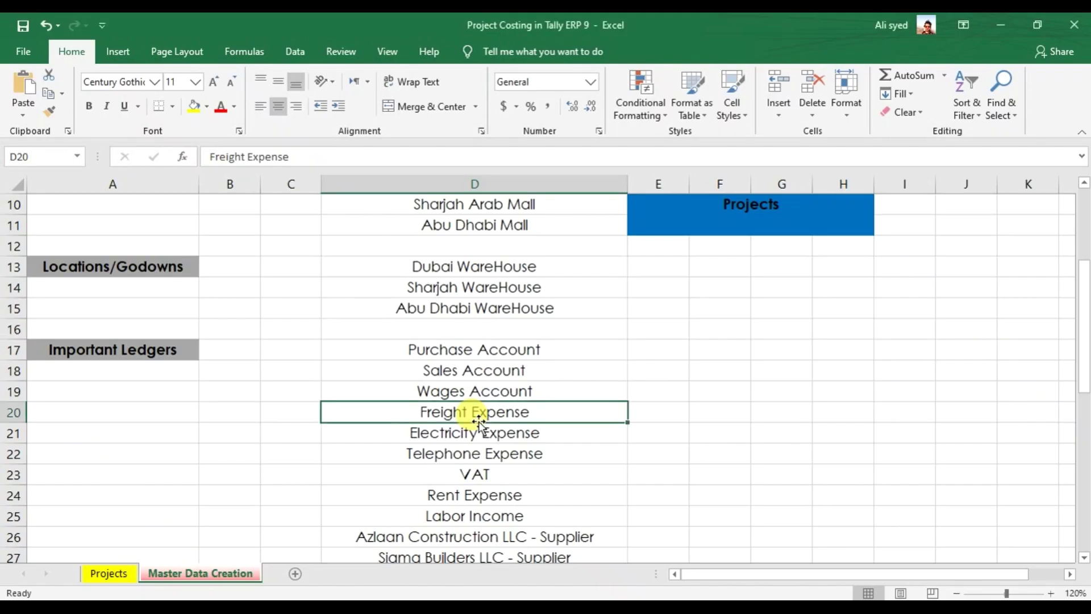
key("Down")
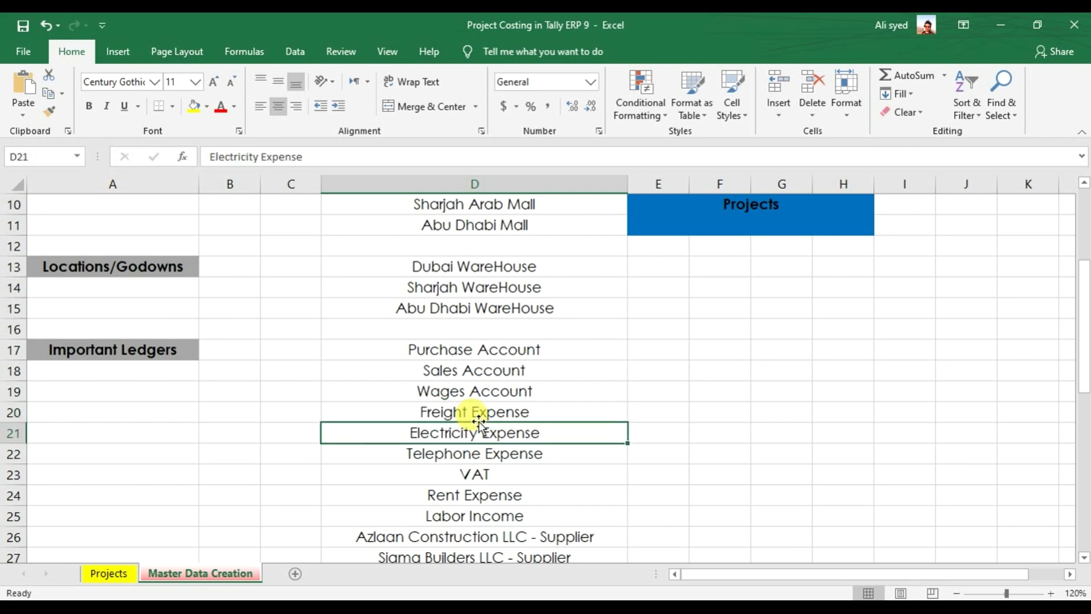
- Create Electricity Expense under Indirect Expenses, taxable at 5% on goods
key("alt+Tab")
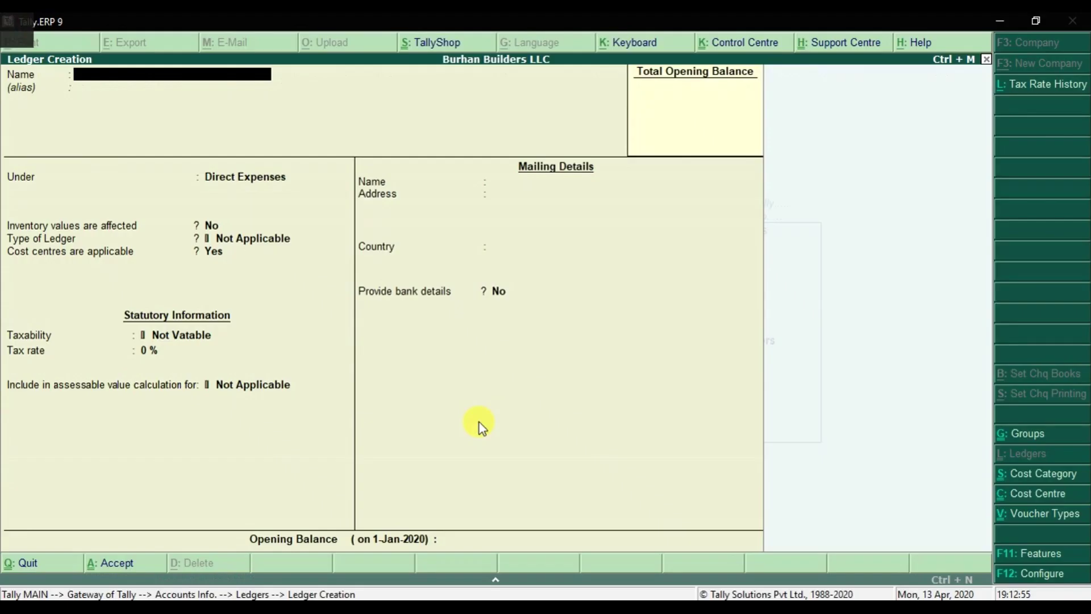
type("Electric")
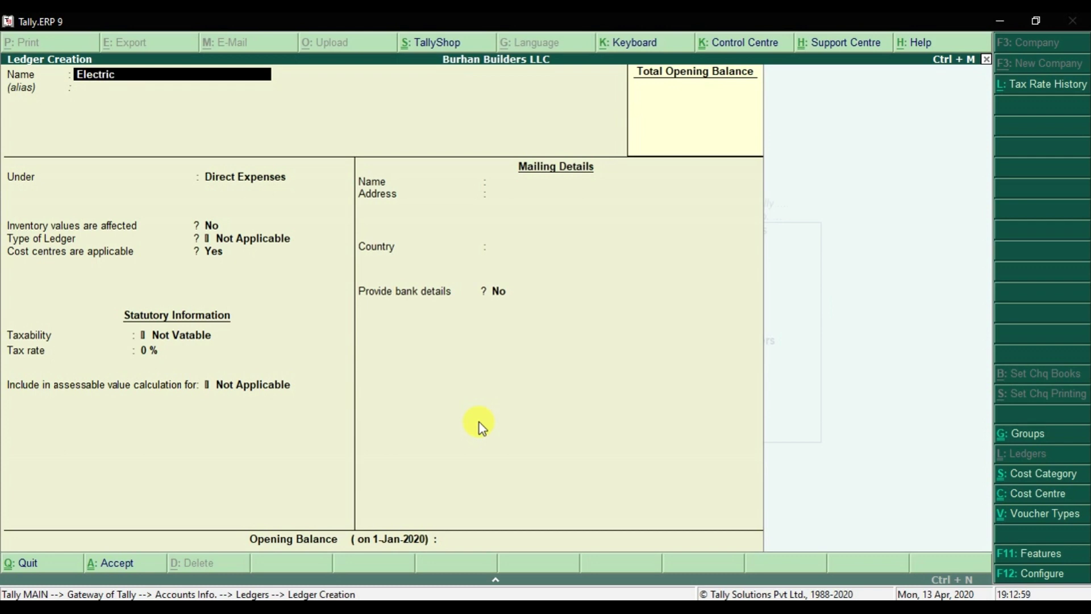
type("ity Expense")
key("Return")
type("Indi")
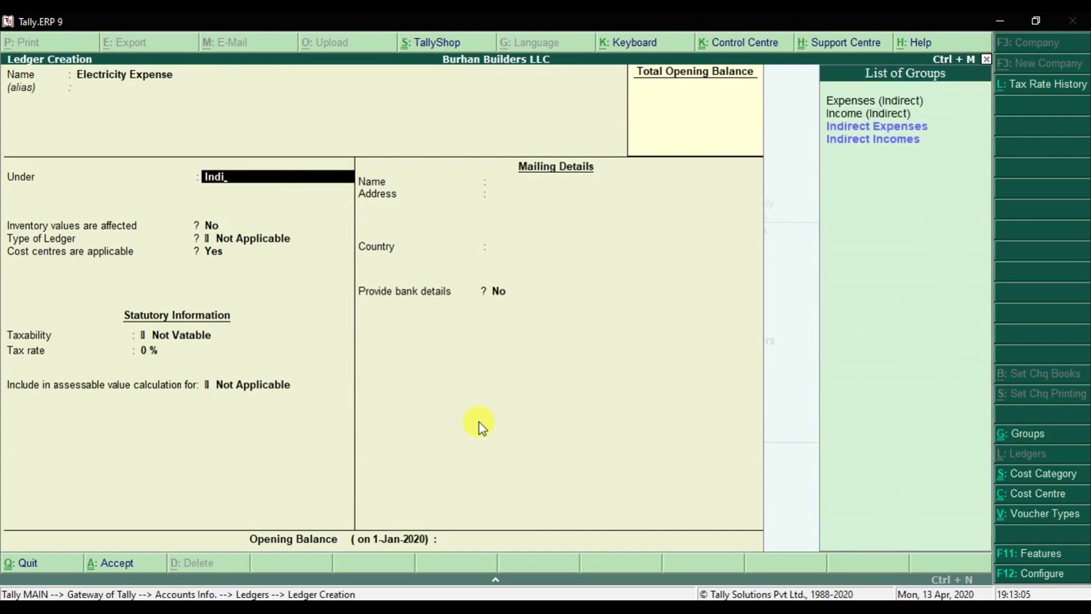
key("Return")
key("Return")
key("Return")
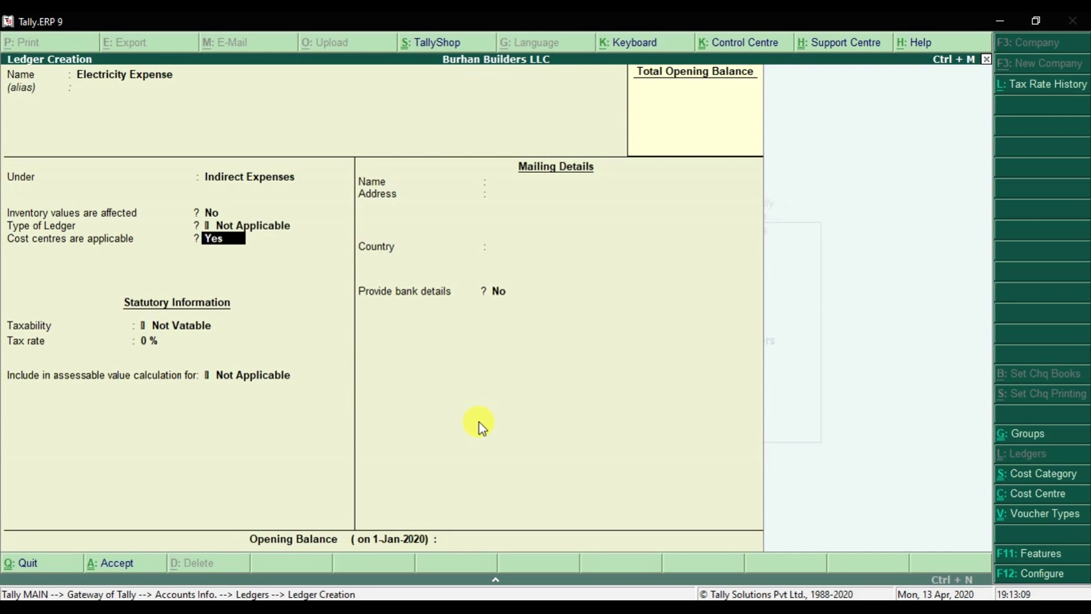
key("Return")
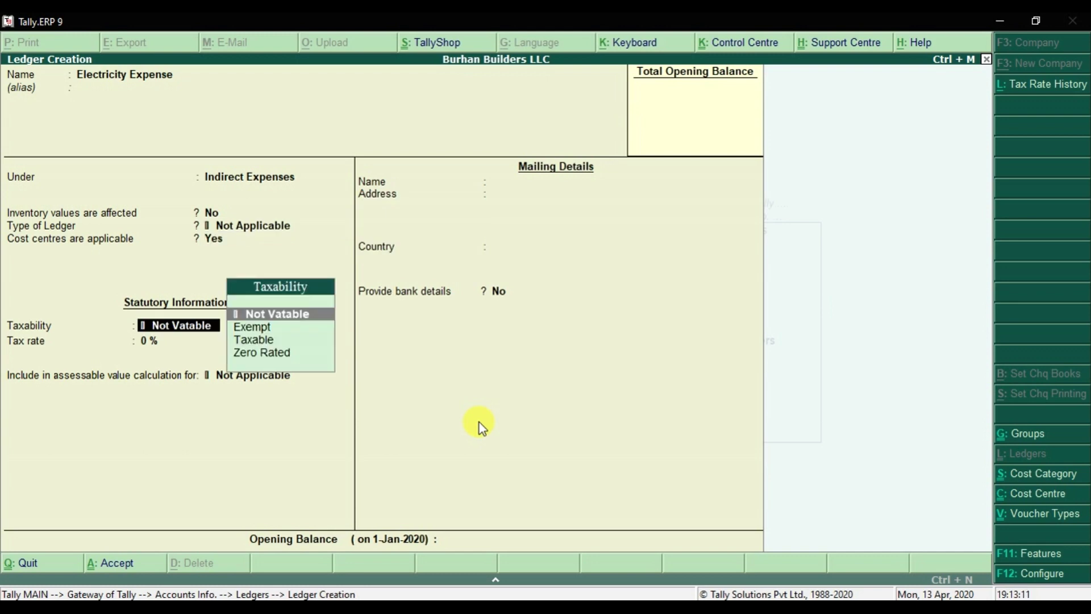
key("Down")
key("Down")
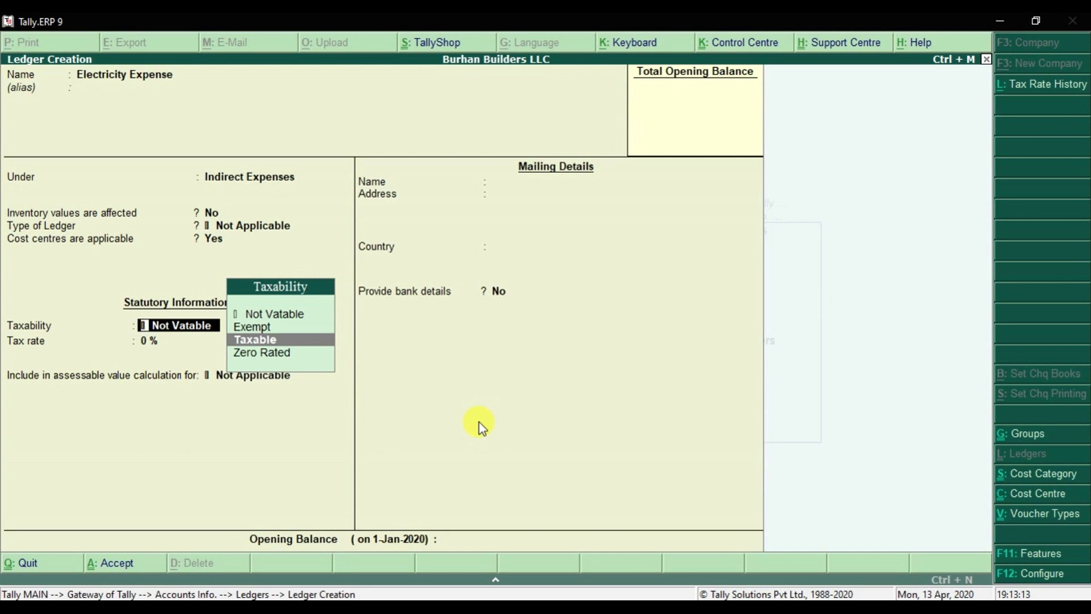
key("Return")
key("Return")
key("Return")
key("Return")
key("Return")
key("Return")
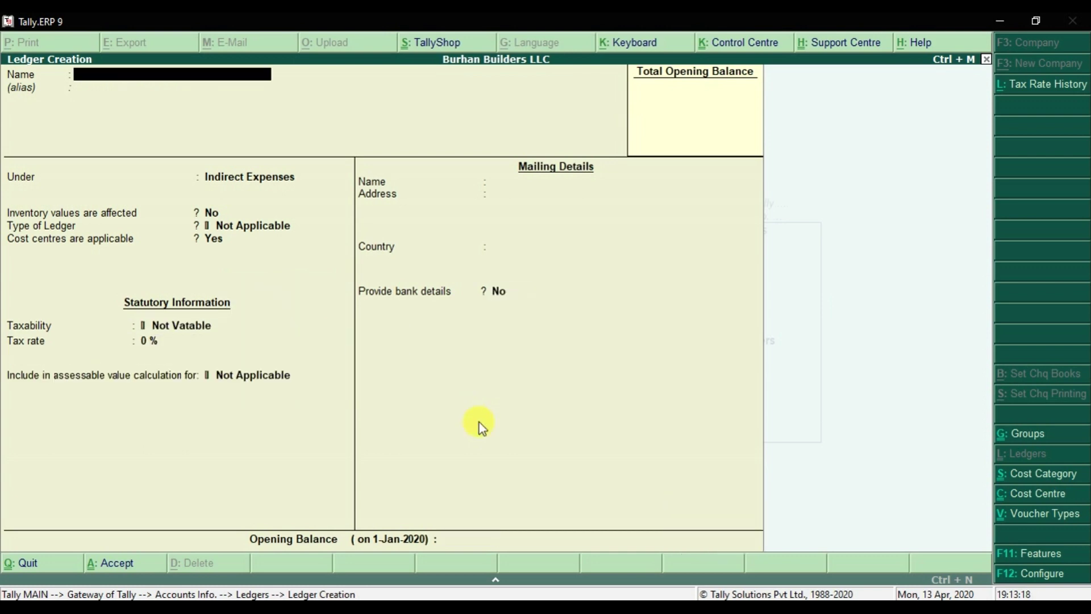
- Fill in a Telephone Expense ledger under Indirect Expenses, Taxable at 5% with Goods supply type
type("Telephone Expense")
key("Return")
key("Return")
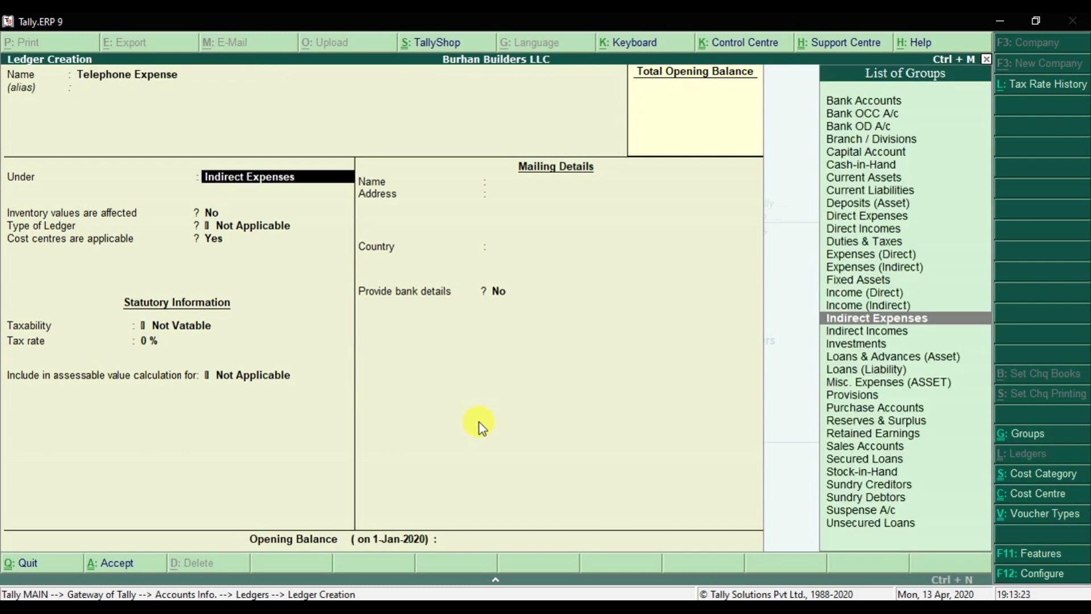
key("Return")
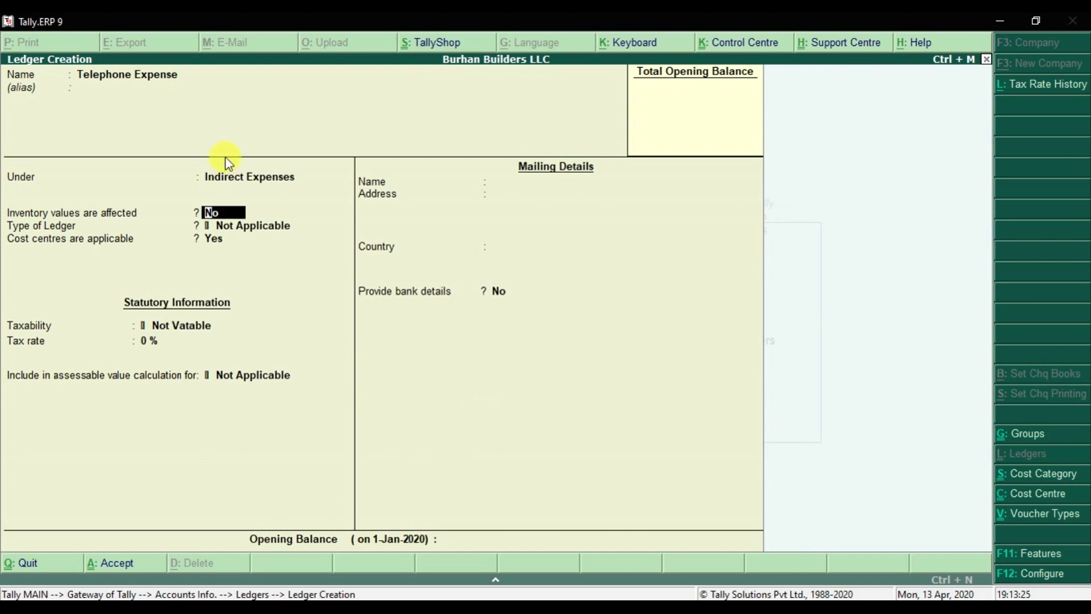
key("Return")
key("Return")
key("Return")
key("Down")
key("Down")
key("Return")
type("5")
key("Return")
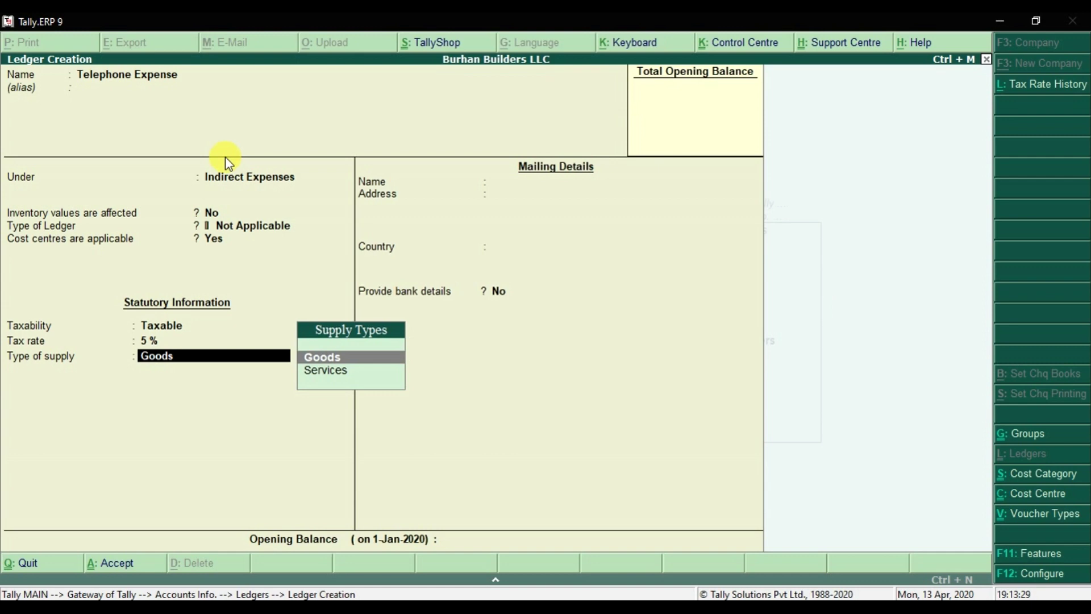
key("Return")
key("Return")
key("Return")
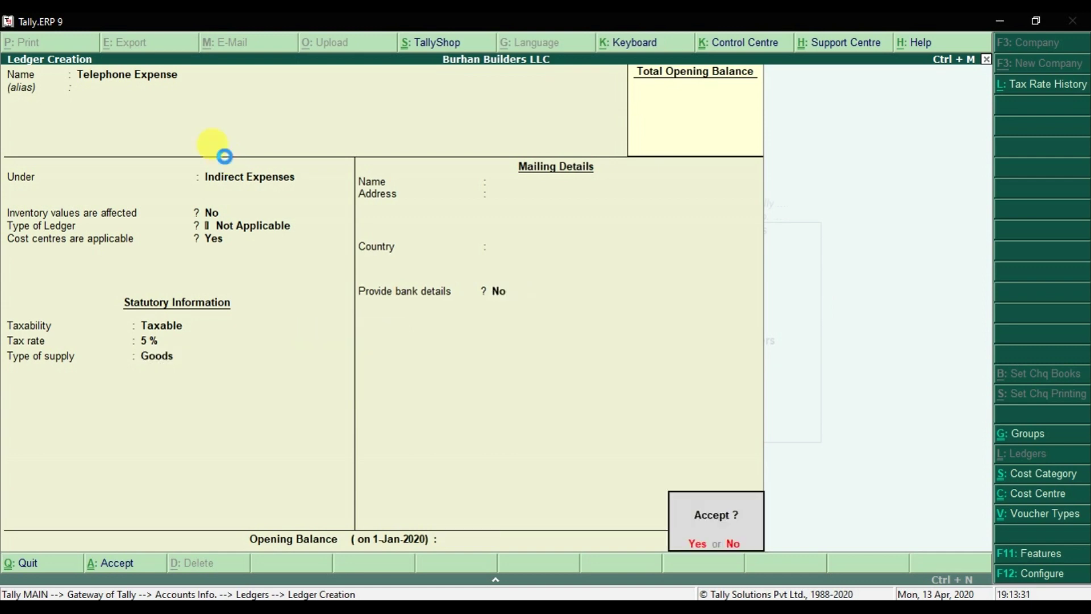
key("Return")
- Save a VAT ledger under Duties & Taxes with duty type VAT, then name the next ledger Rent Expense
type("VAT")
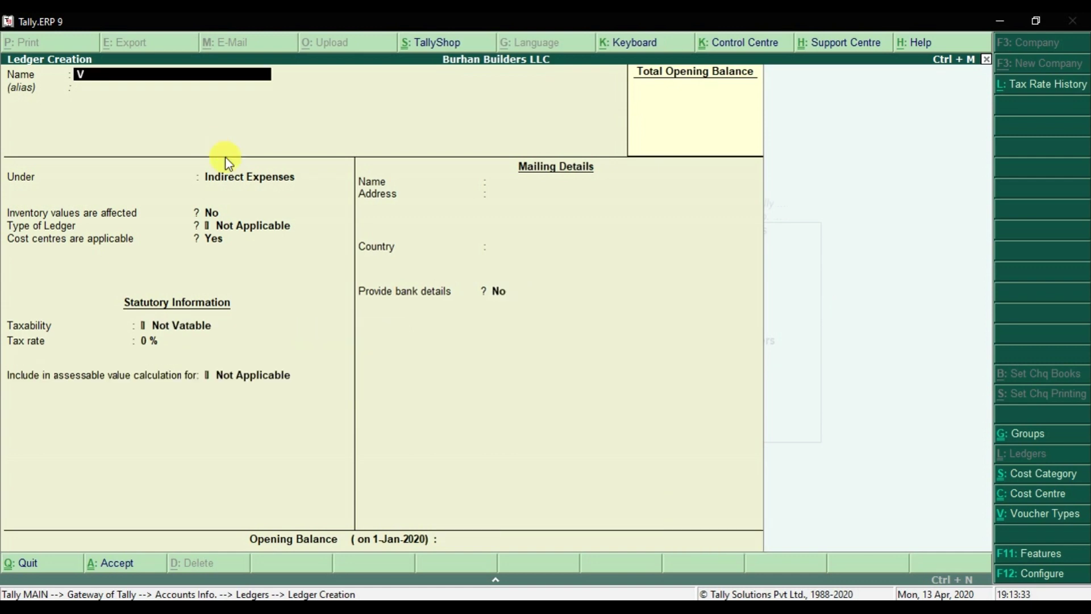
key("Return")
key("Return")
type("Duties & Taxes")
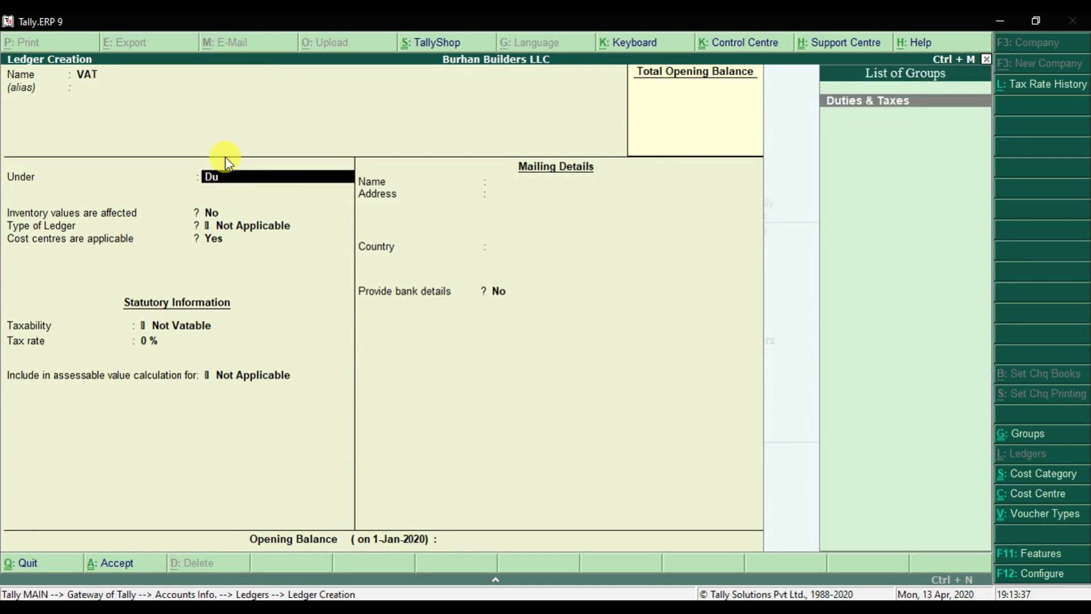
key("Return")
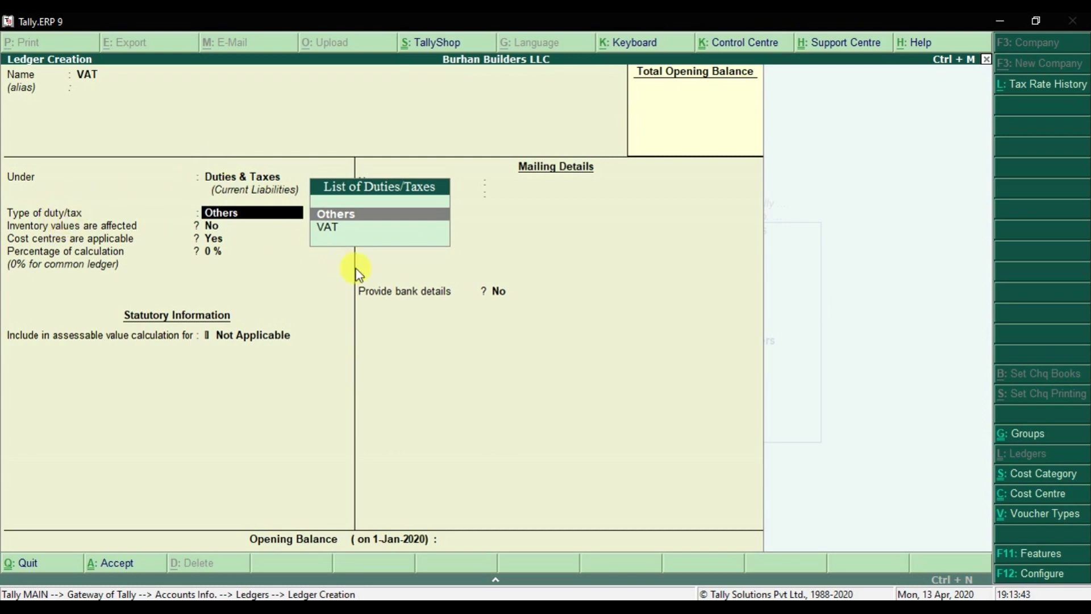
key("Down")
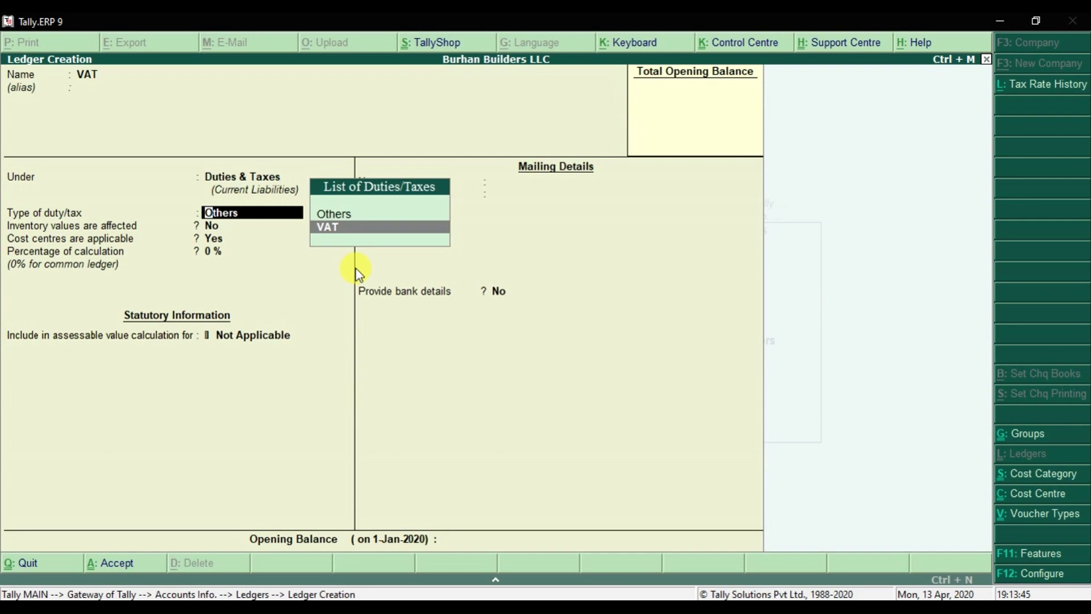
key("Return")
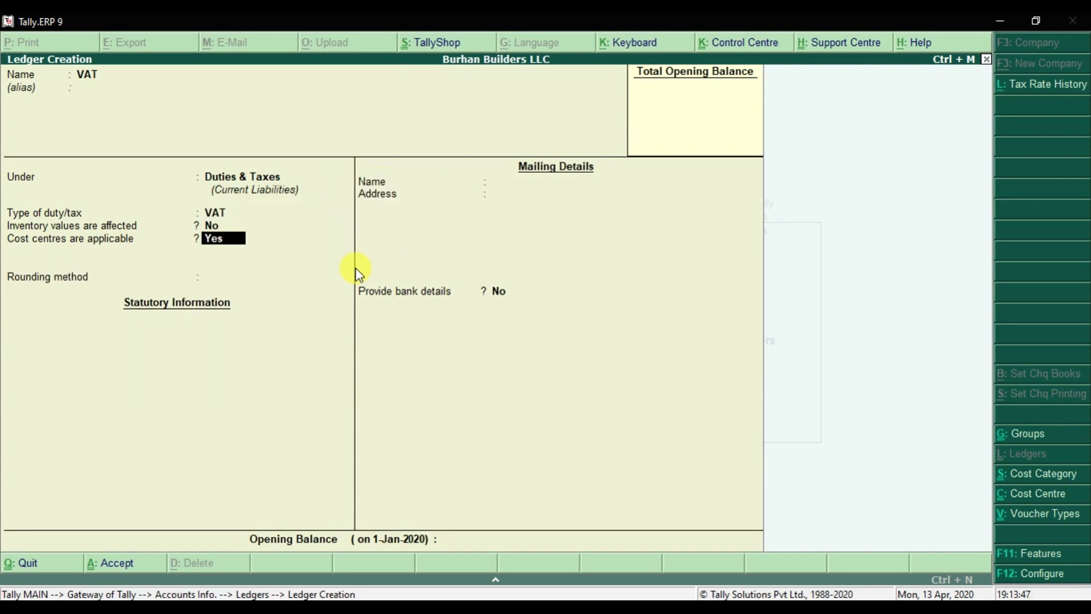
key("Return")
key("Return")
key("Return")
key("Return")
left_click(354, 268)
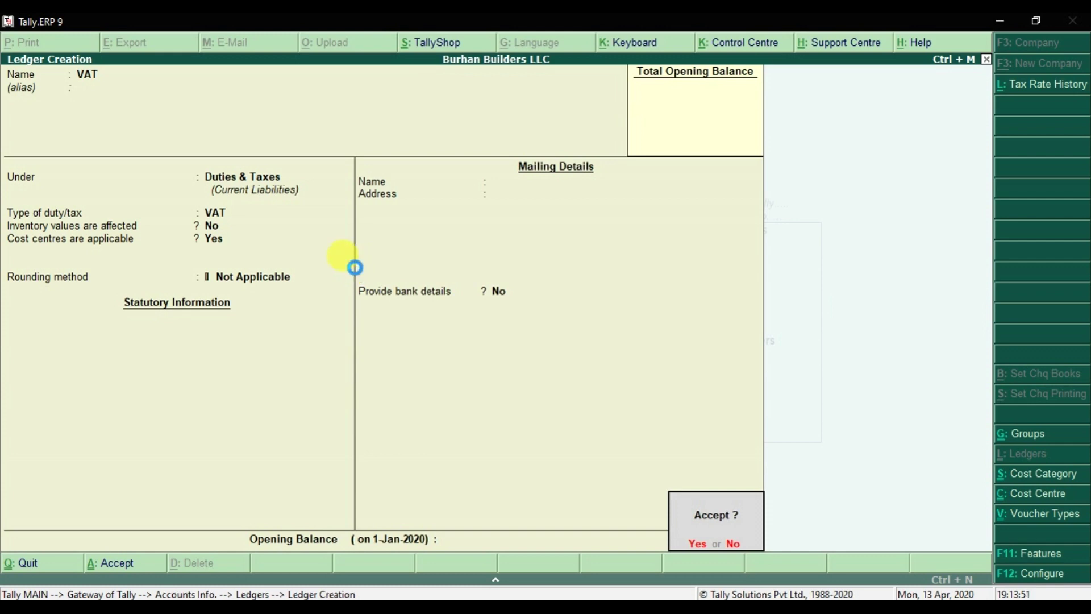
key("Return")
type("Rent")
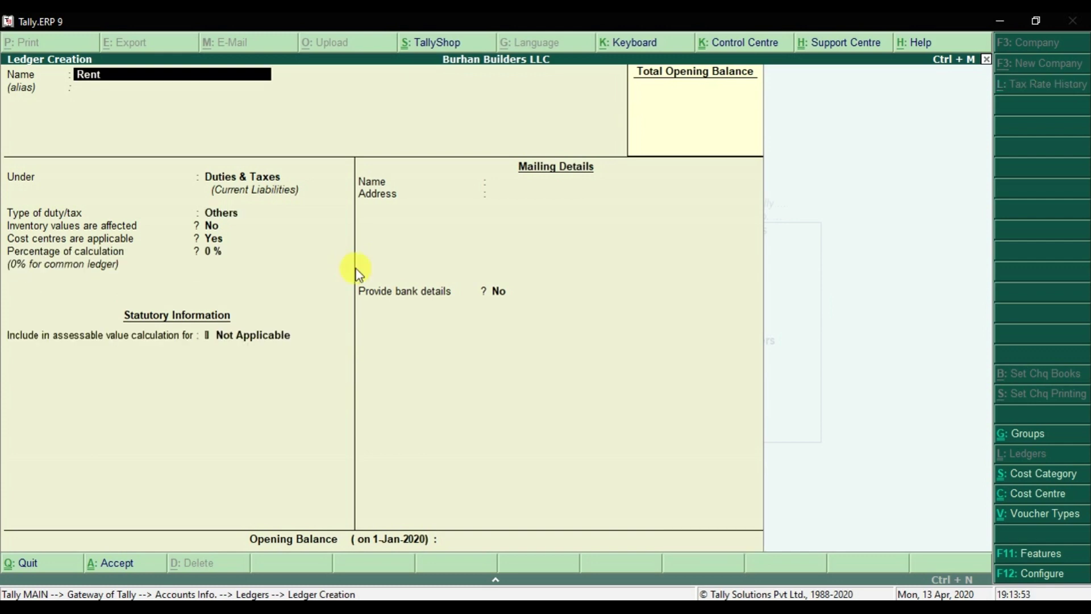
type(" Expense")
- File the Rent Expense ledger under Indirect Expenses, passing the inventory and ledger type defaults
key("Return")
key("Return")
type("Indi")
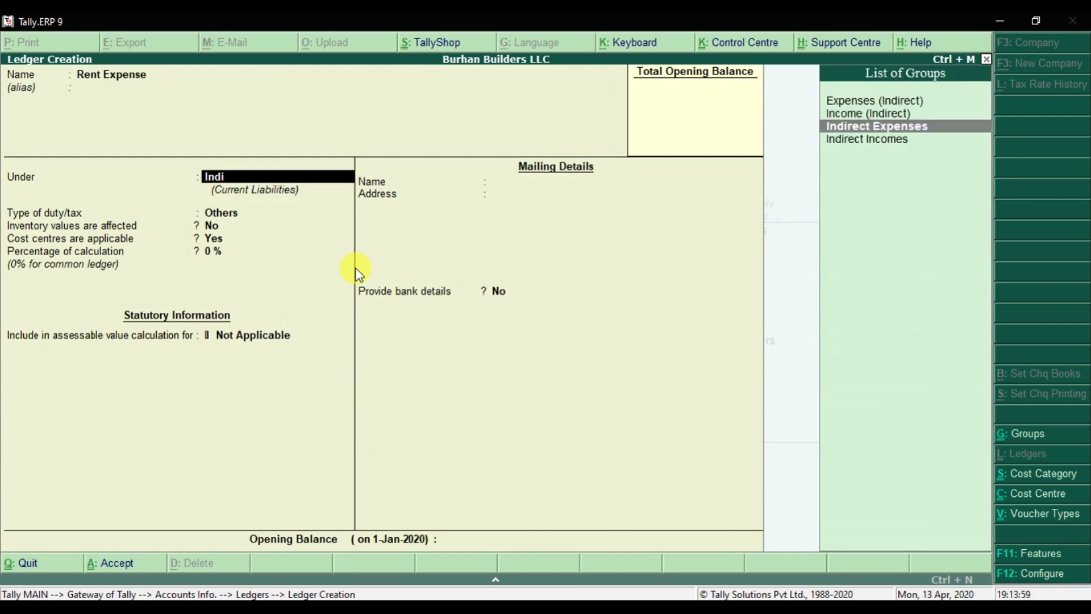
key("Return")
key("Return")
key("Return")
key("Return")
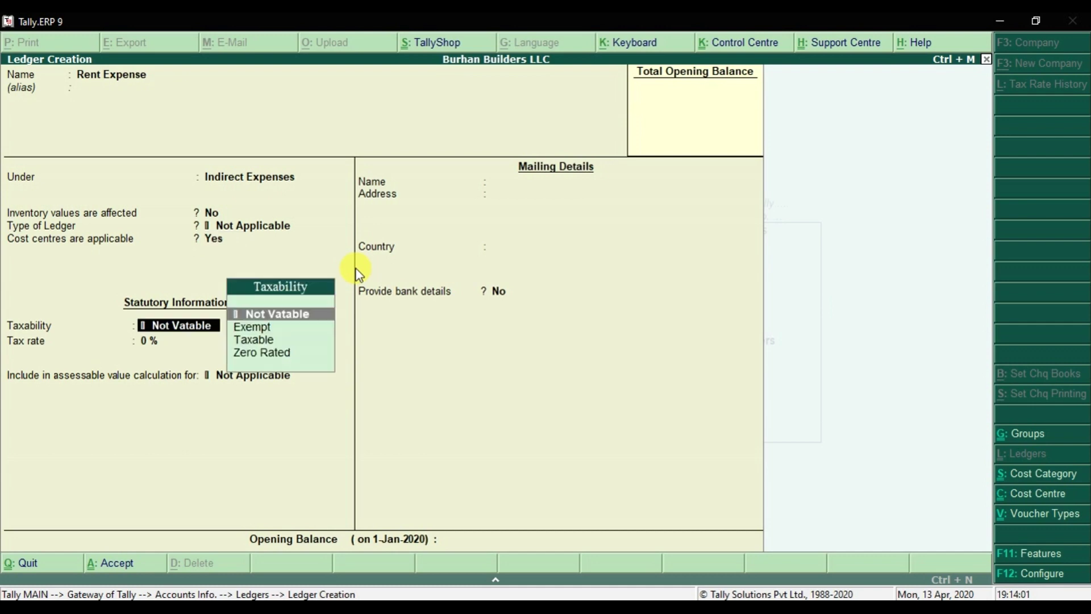
key("Return")
key("Down")
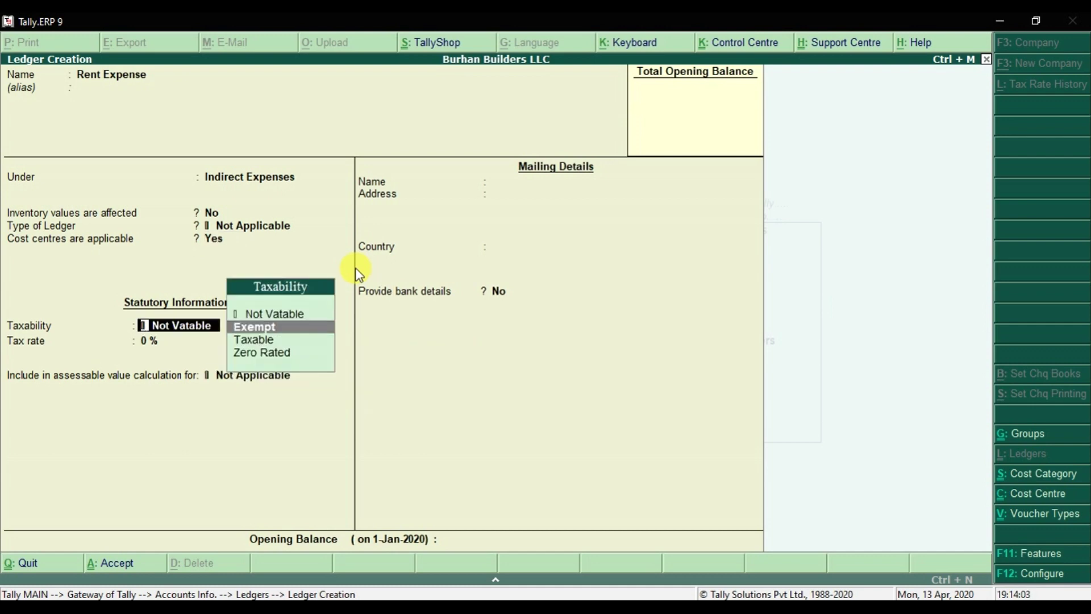
type("n")
key("Return")
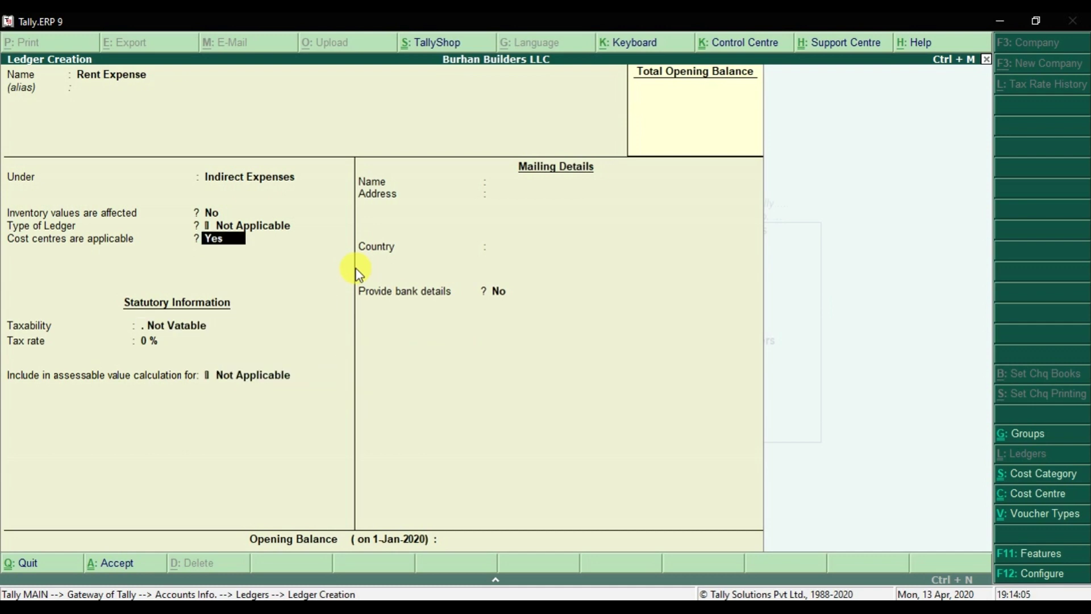
- Set Rent Expense taxability to Taxable at 5% on Goods and save the ledger
key("Return")
key("Down")
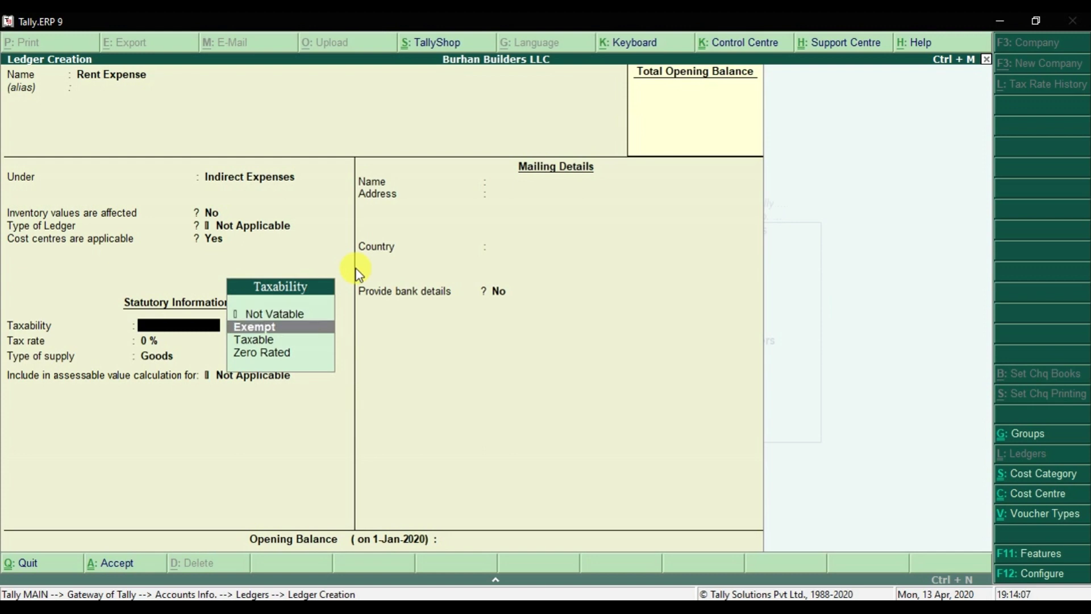
key("Down")
key("Return")
key("Return")
key("Return")
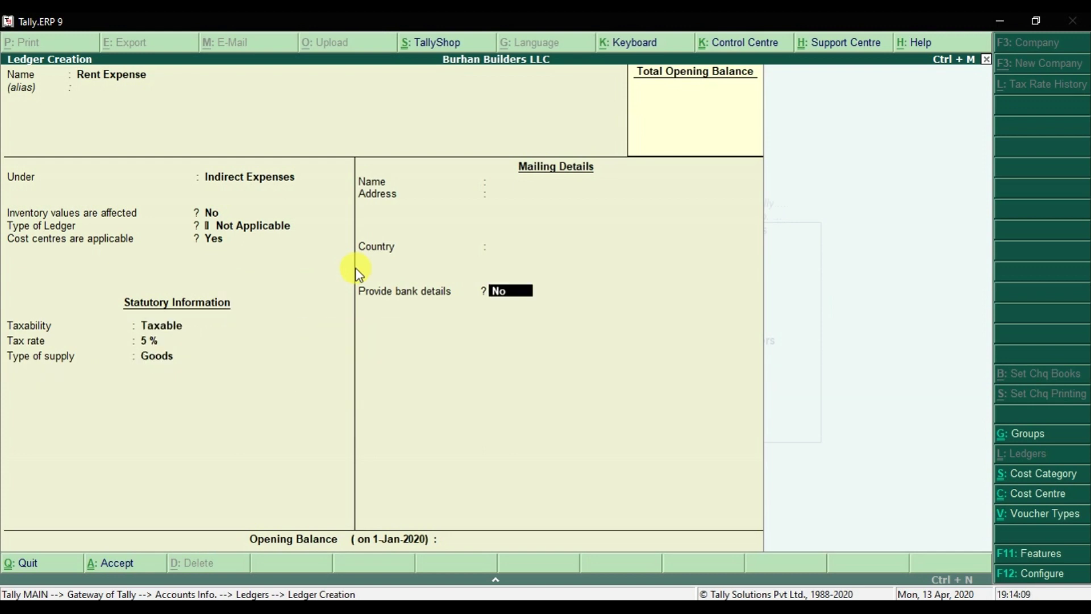
key("Return")
key("ctrl+a")
key("alt+Tab")
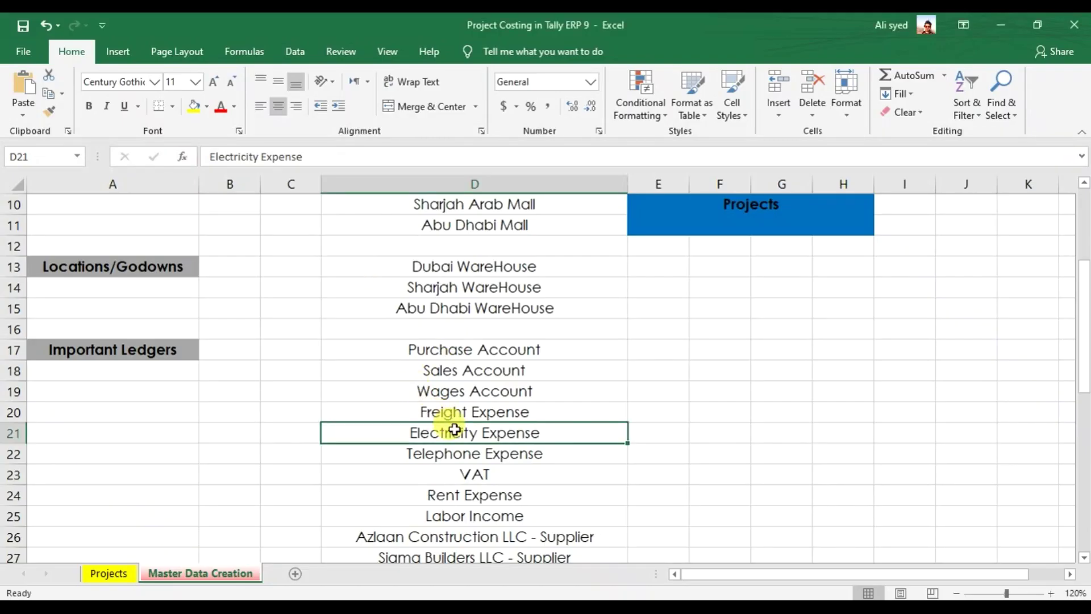
- Review the Excel ledger list past Telephone Expense, VAT and Rent Expense to Labor Income
left_click(431, 453)
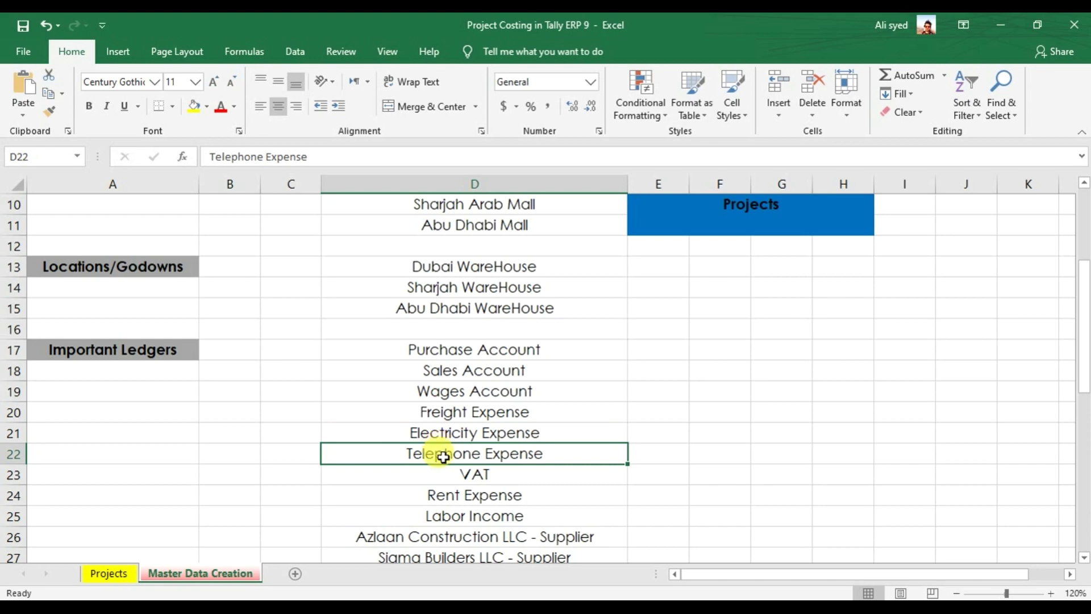
left_click(441, 481)
left_click(437, 493)
left_click(419, 515)
- Create a ledger named 'Labour Income' under the Indirect Incomes group
key("alt+Tab")
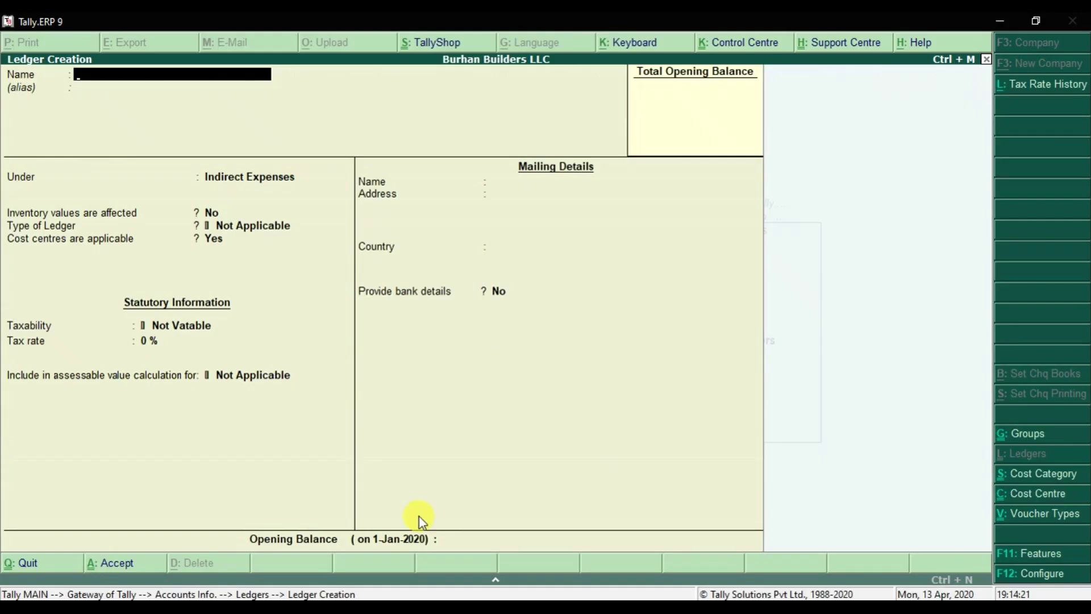
type("Labour Income")
key("Return")
type("Indi")
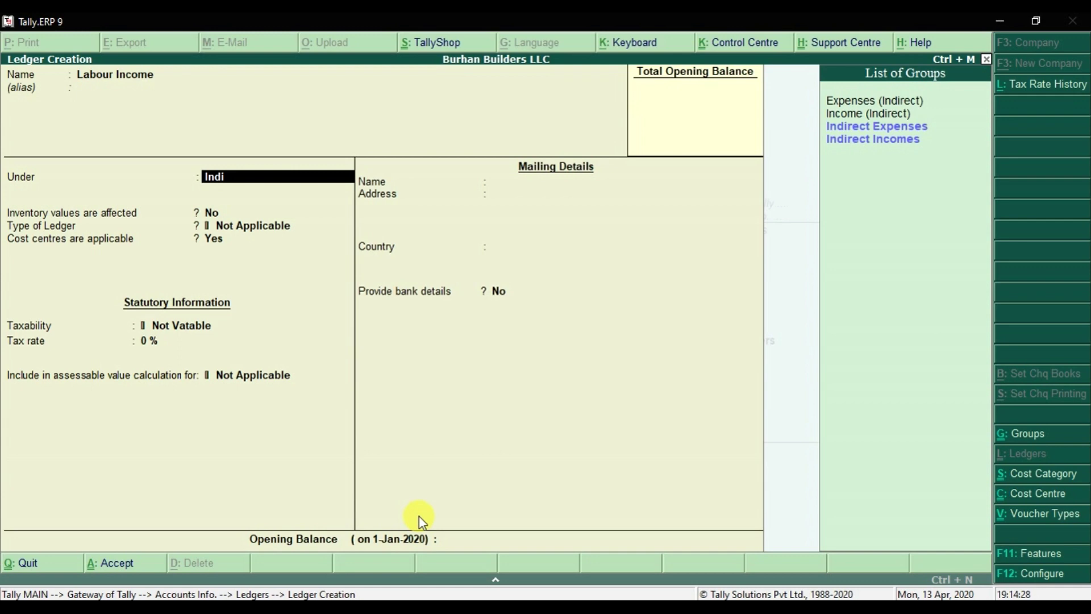
key("Down")
key("Return")
key("Return")
key("Return")
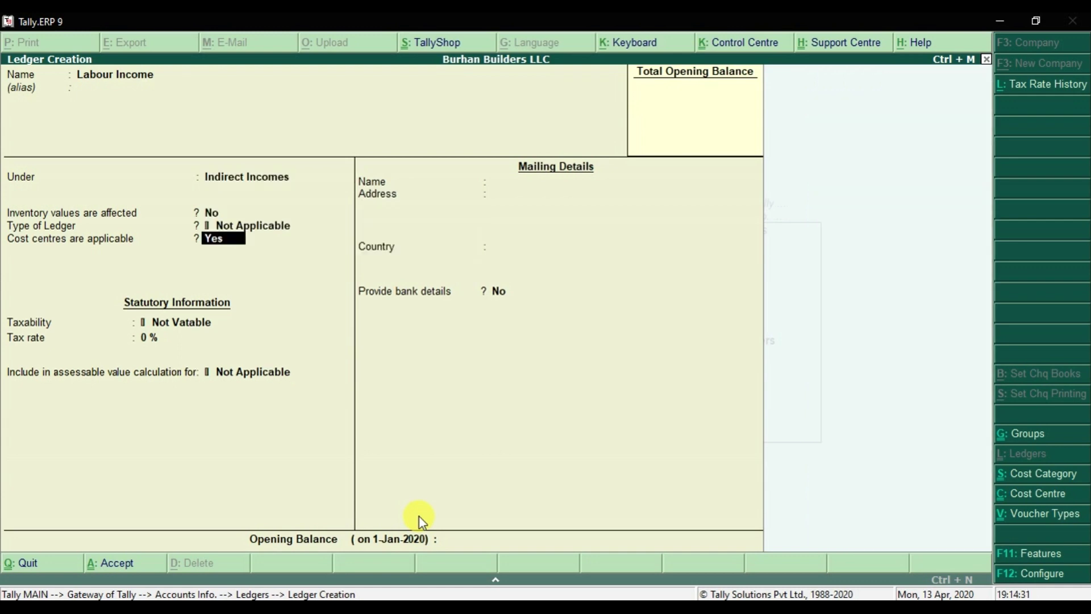
- Set Labour Income taxability to Taxable at 5% with Goods as the supply type
key("Return")
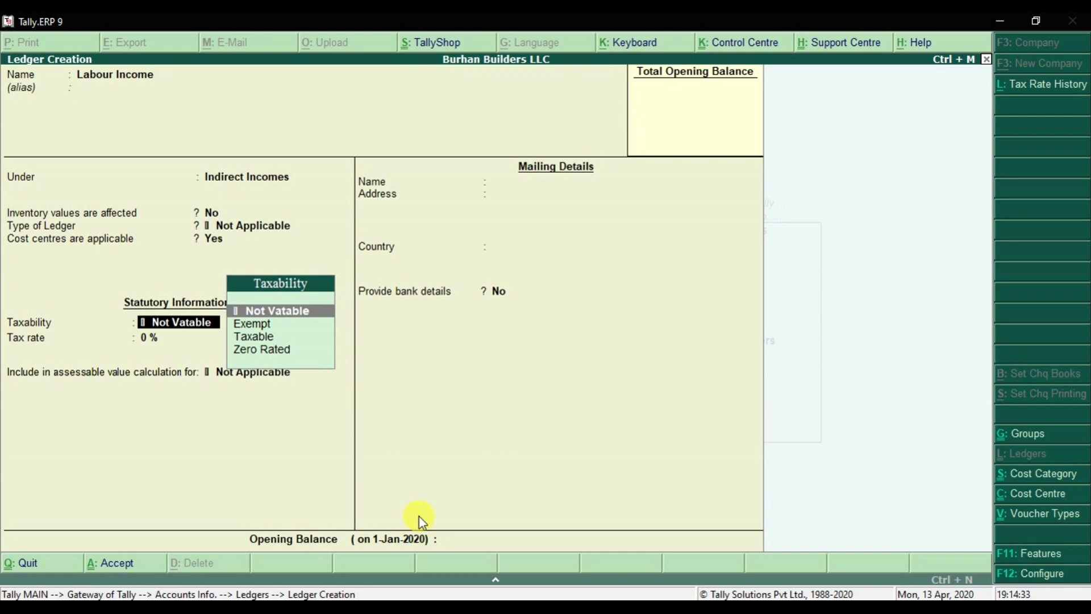
key("Down")
key("Down")
key("Return")
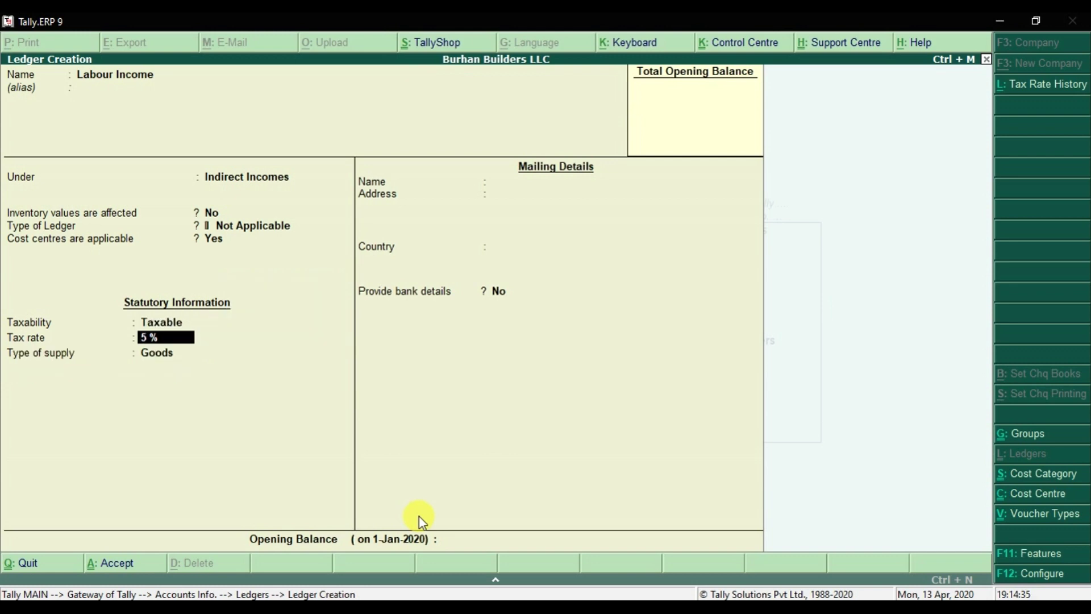
key("Return")
key("Return")
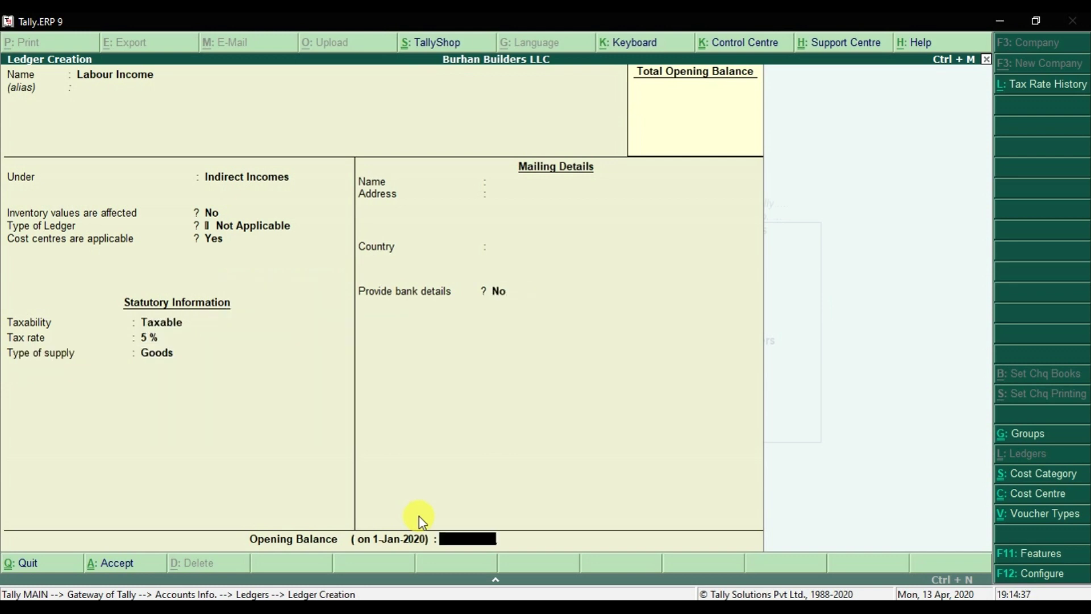
key("Return")
key("Return")
- Look up Azlaan Construction and Seven Group of Companies in Excel, then name the next ledger 'Azlaan Construction LLC'
key("alt+Tab")
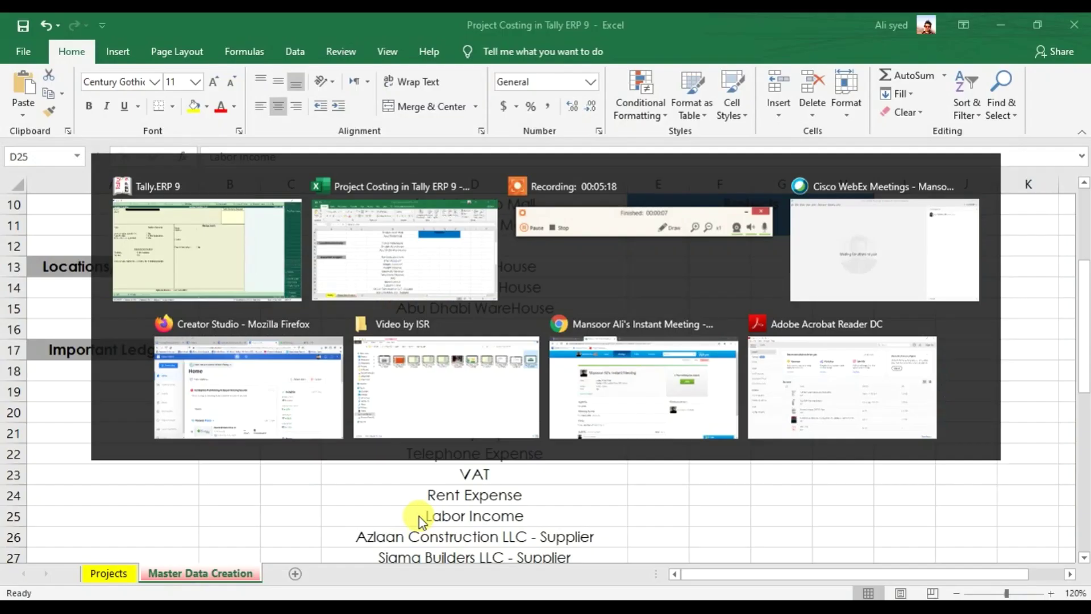
key("Down")
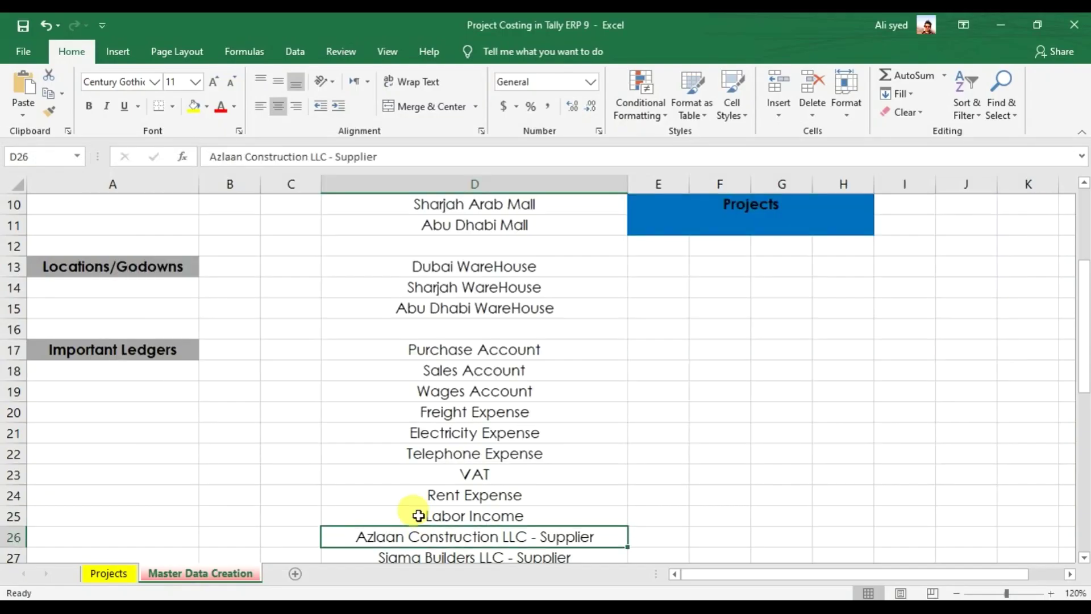
scroll(419, 516, "down", 2)
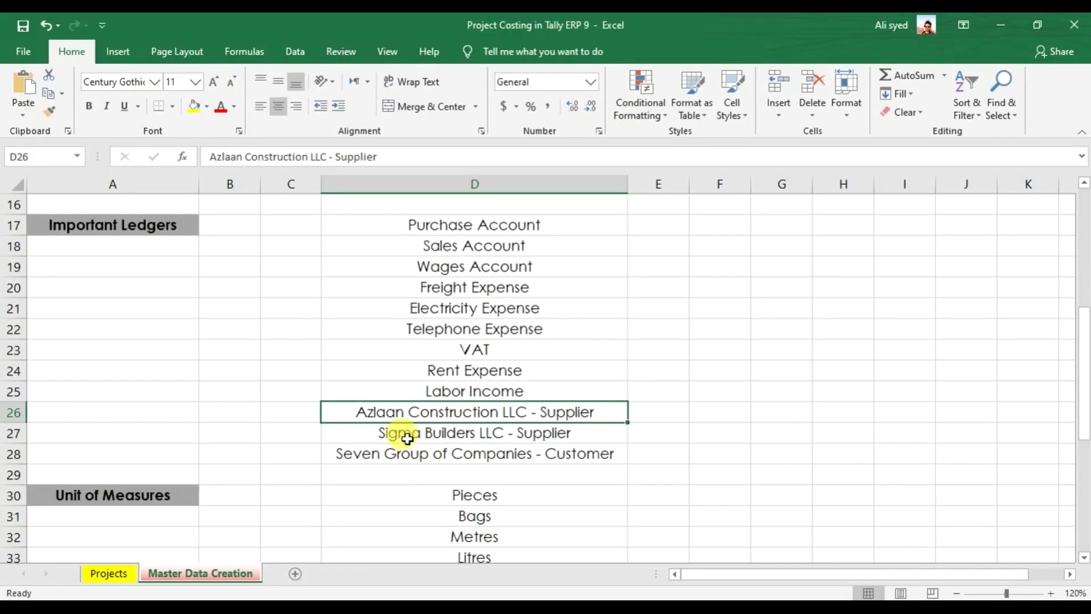
left_click(398, 454)
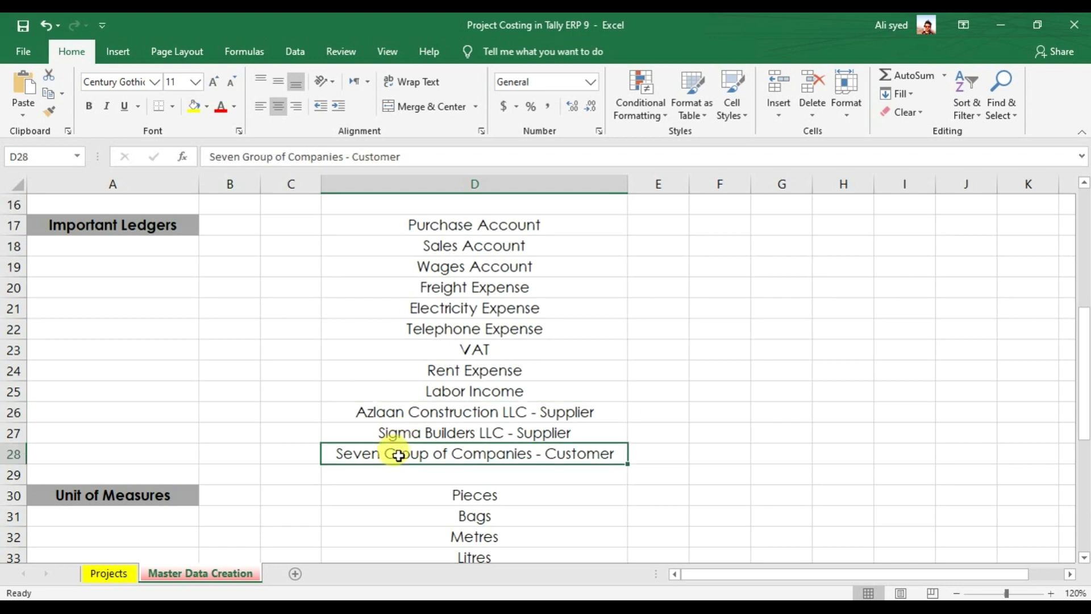
left_click(407, 413)
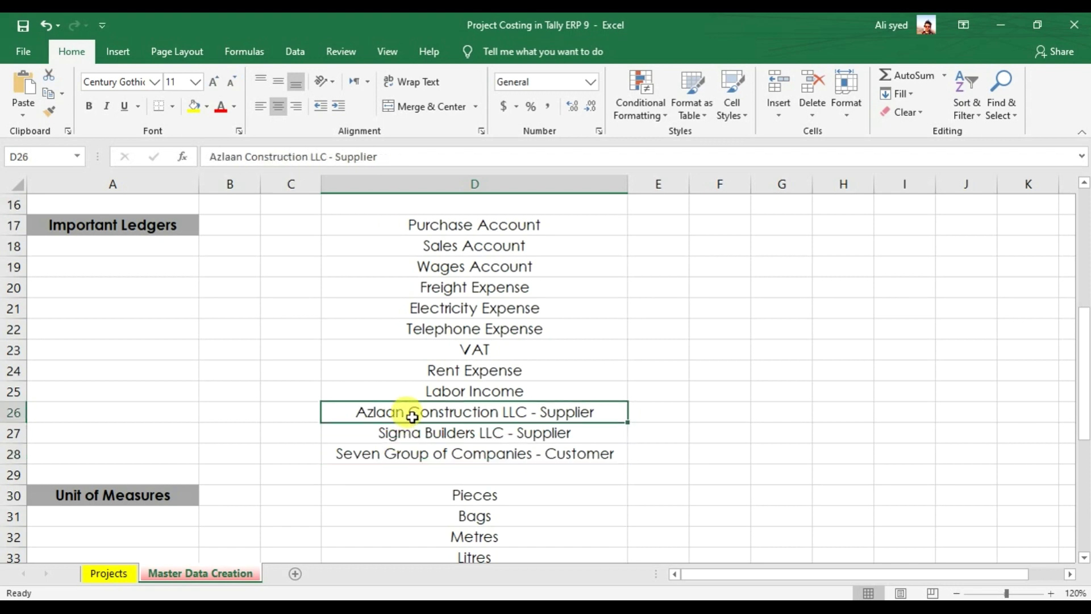
key("alt+Tab")
type("Azla")
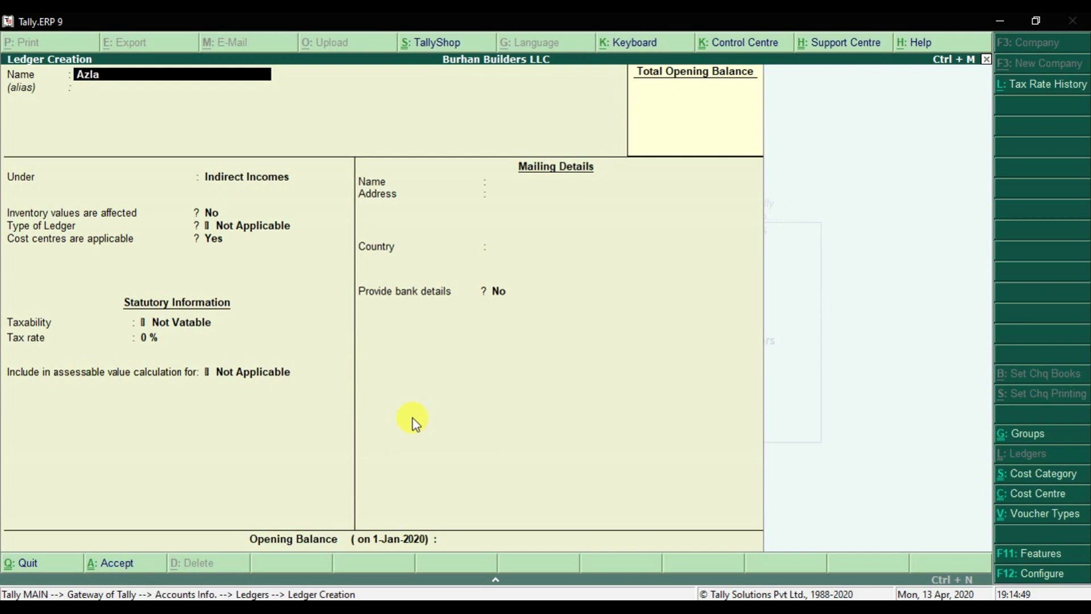
type("an Construction LLC")
- File Azlaan Construction LLC under Sundry Creditors with bill-by-bill and a 90 Days credit period
key("Return")
type("Sun")
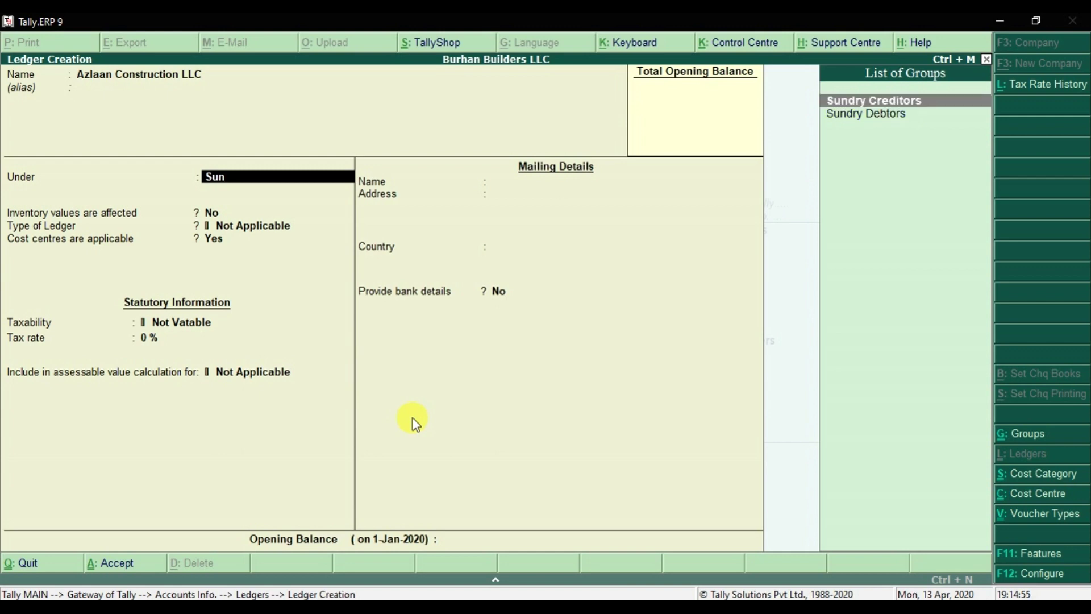
key("Return")
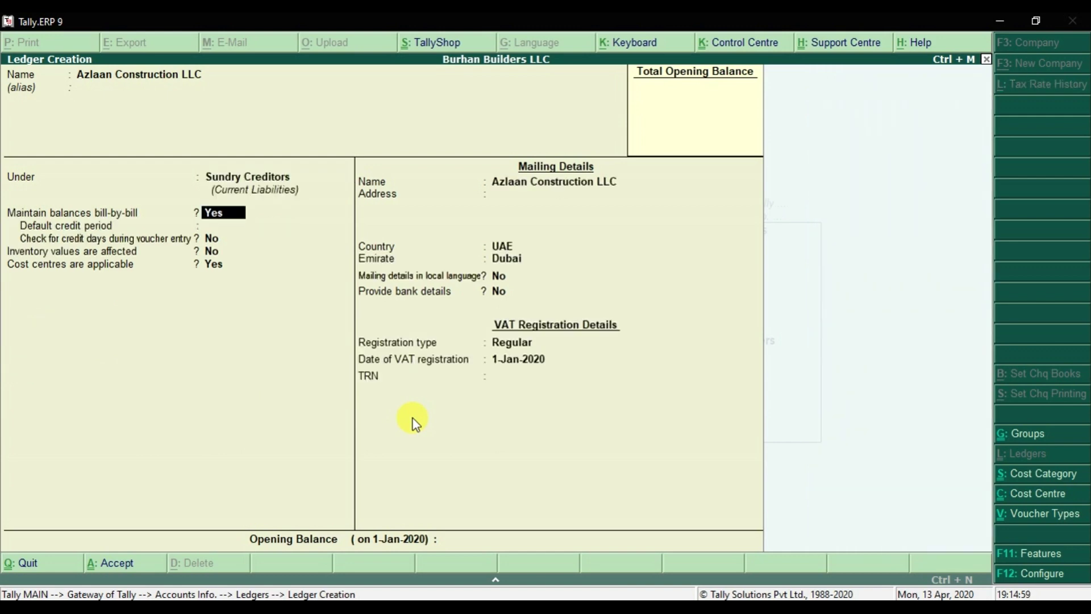
key("Return")
type("90 Days")
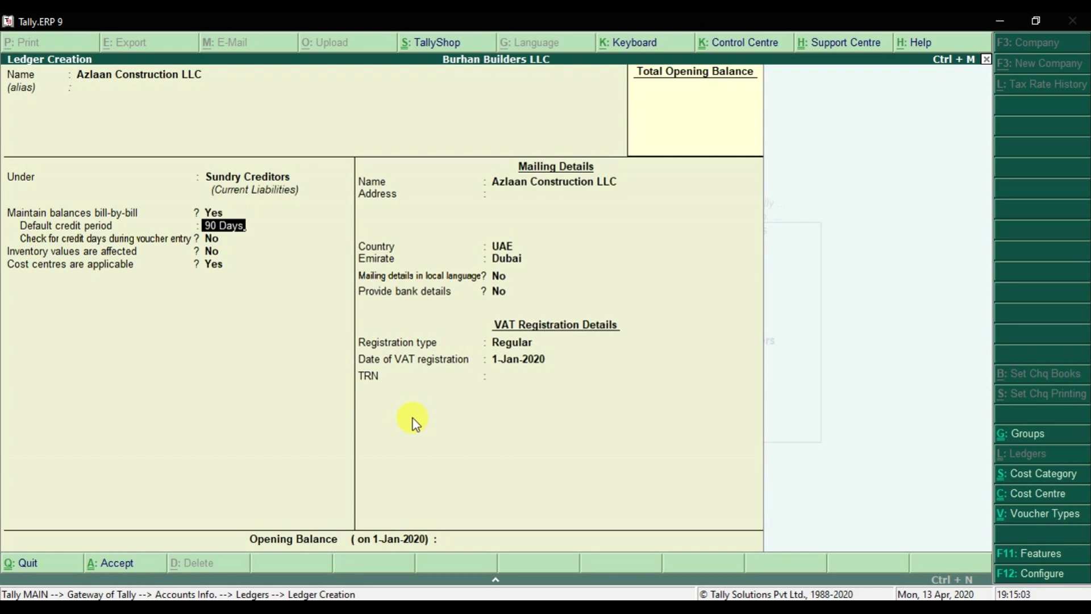
key("Return")
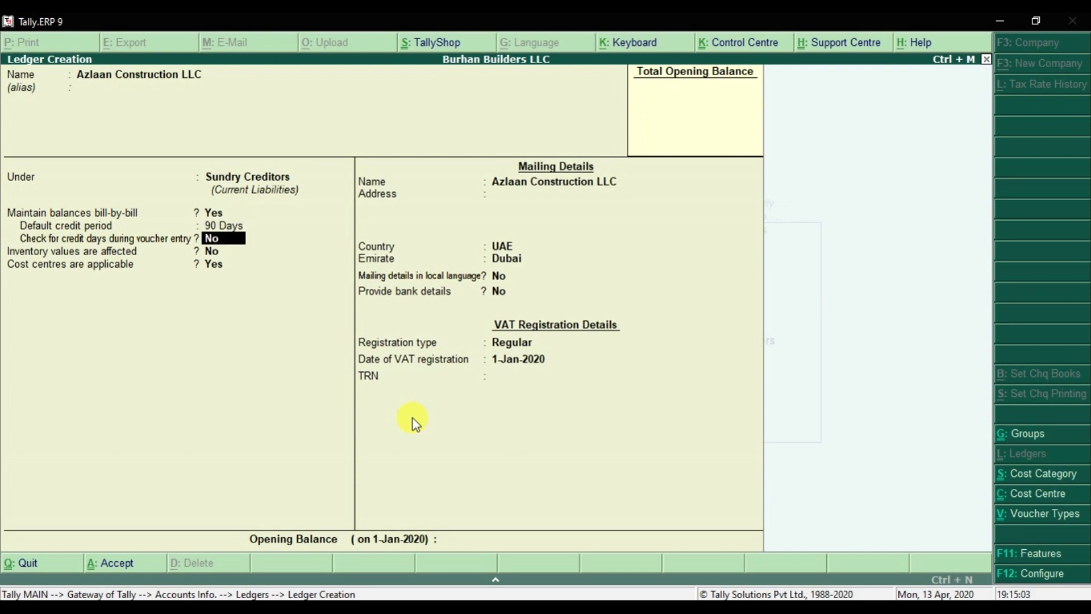
key("Return")
key("Return")
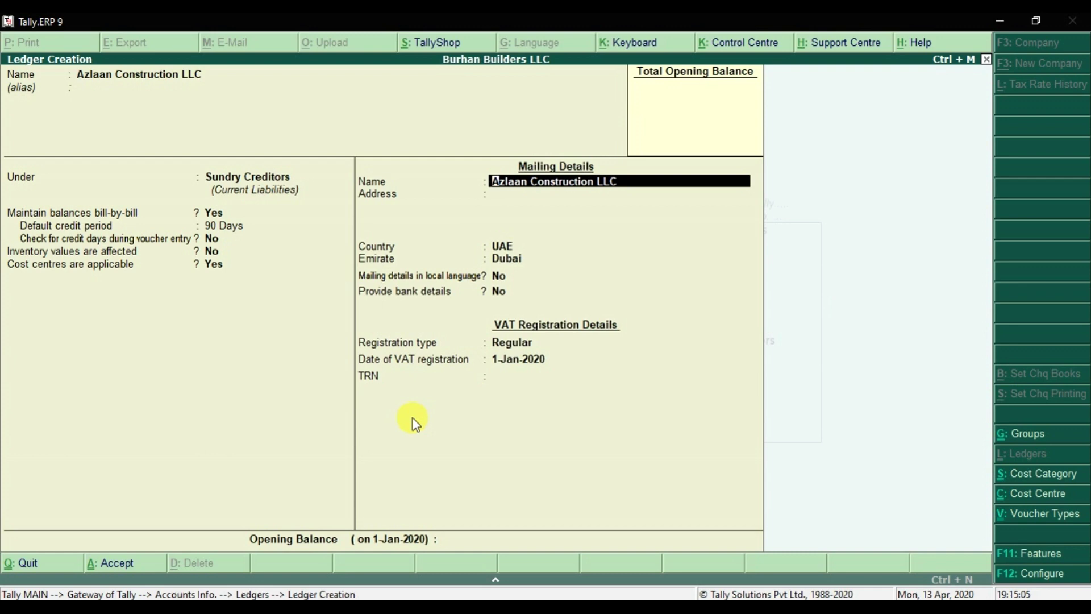
key("BackSpace")
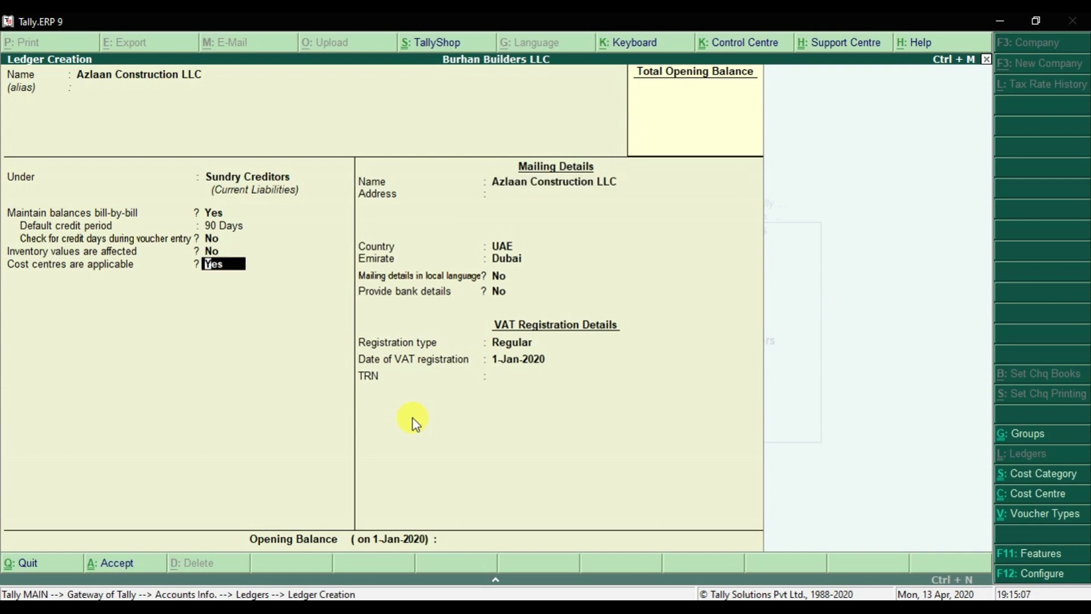
key("Return")
key("Return")
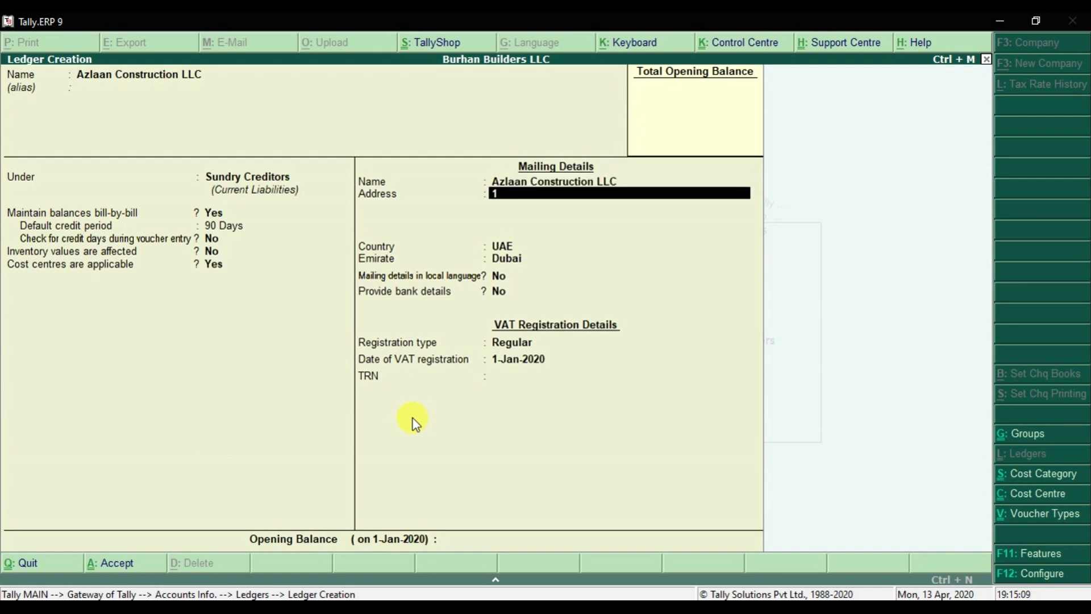
key("Return")
key("Return")
key("Return")
key("Return")
key("Return")
key("Return")
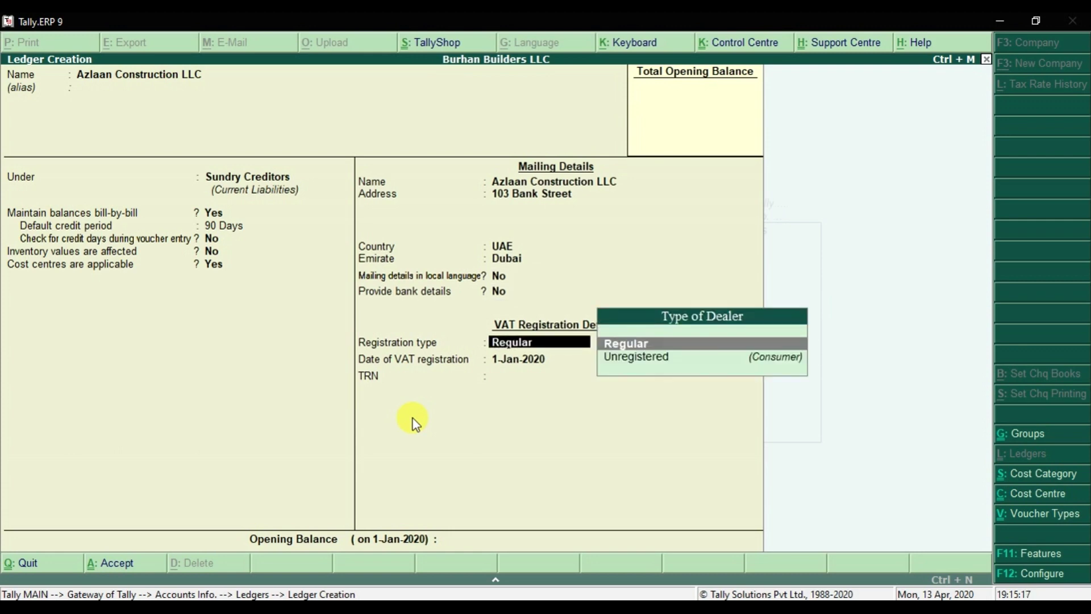
key("Return")
key("Return")
key("Return")
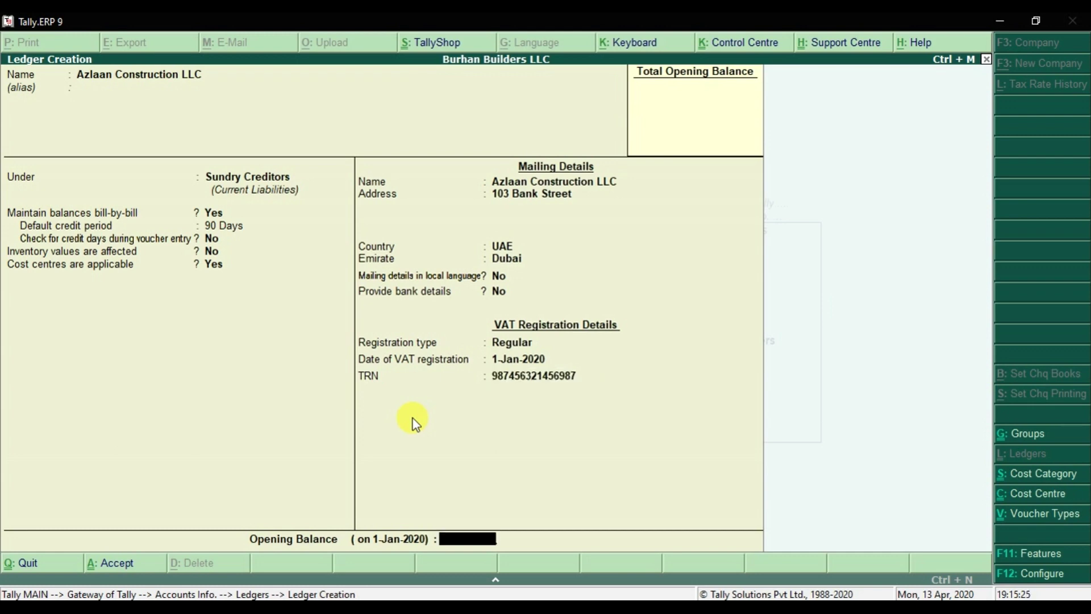
key("Return")
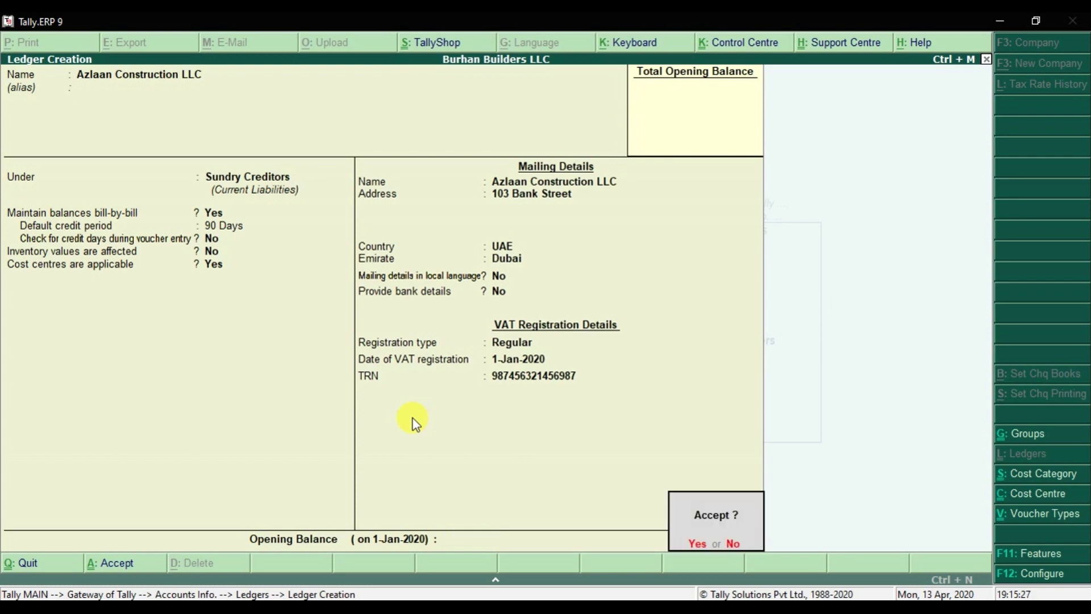
key("Return")
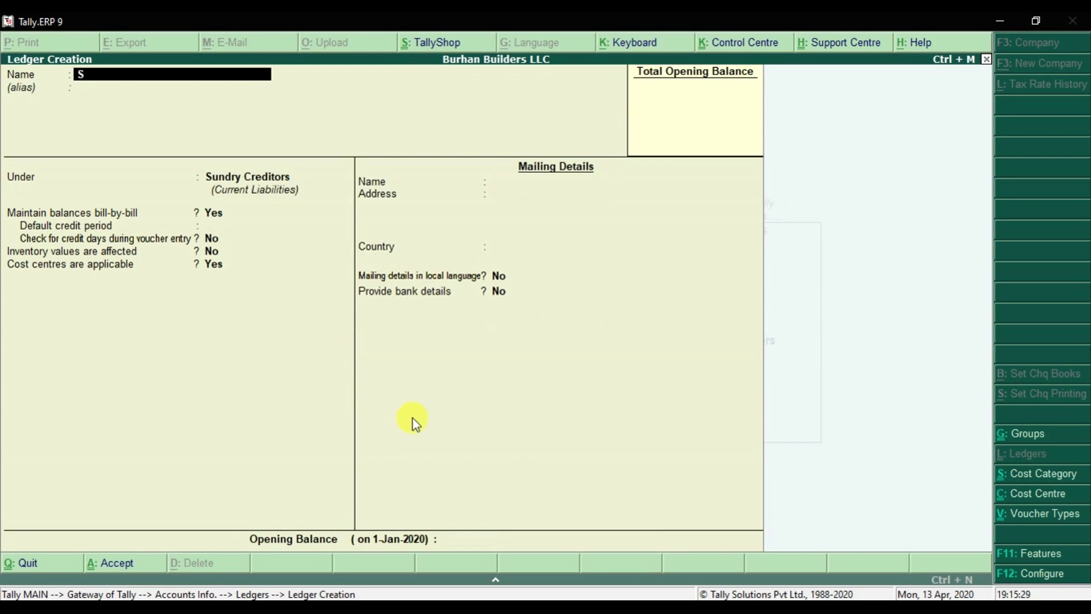
- Create supplier ledger 'Sigma Builders LLC' under Sundry Creditors with Abu Dhabi as the emirate
key("alt+Tab")
key("alt+Tab")
type("Sigma Builders LLC")
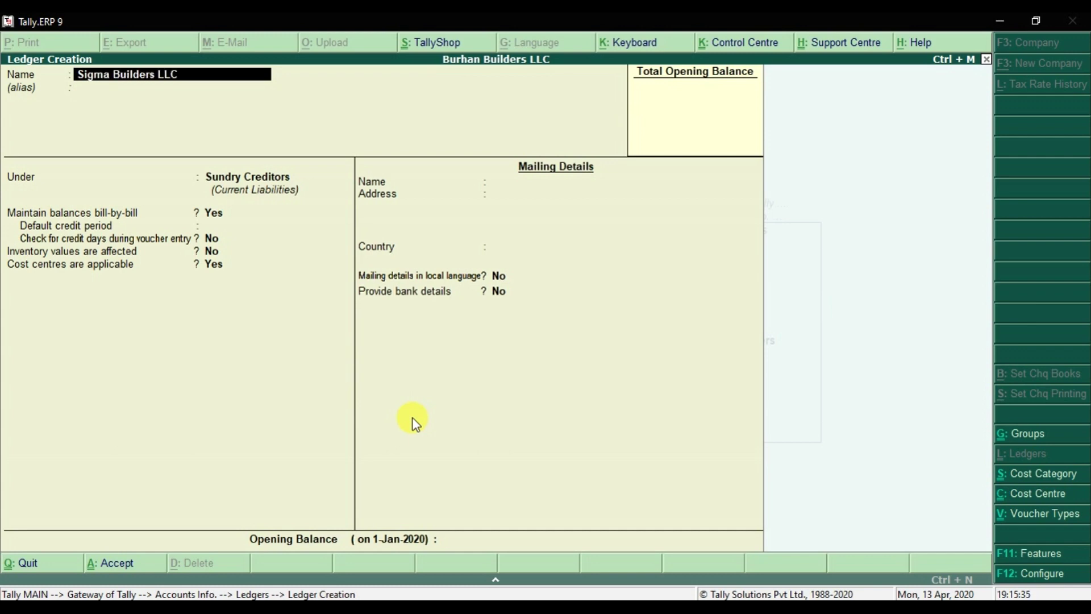
key("Return")
key("Return")
key("Return")
key("Return")
key("Return")
key("Return")
key("Return")
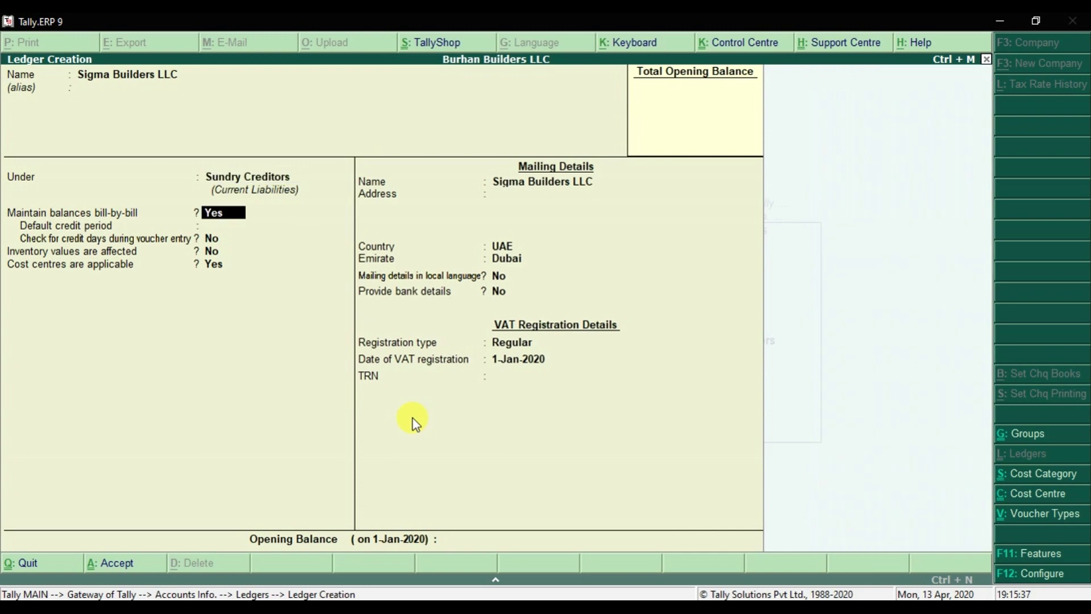
key("Return")
key("Return")
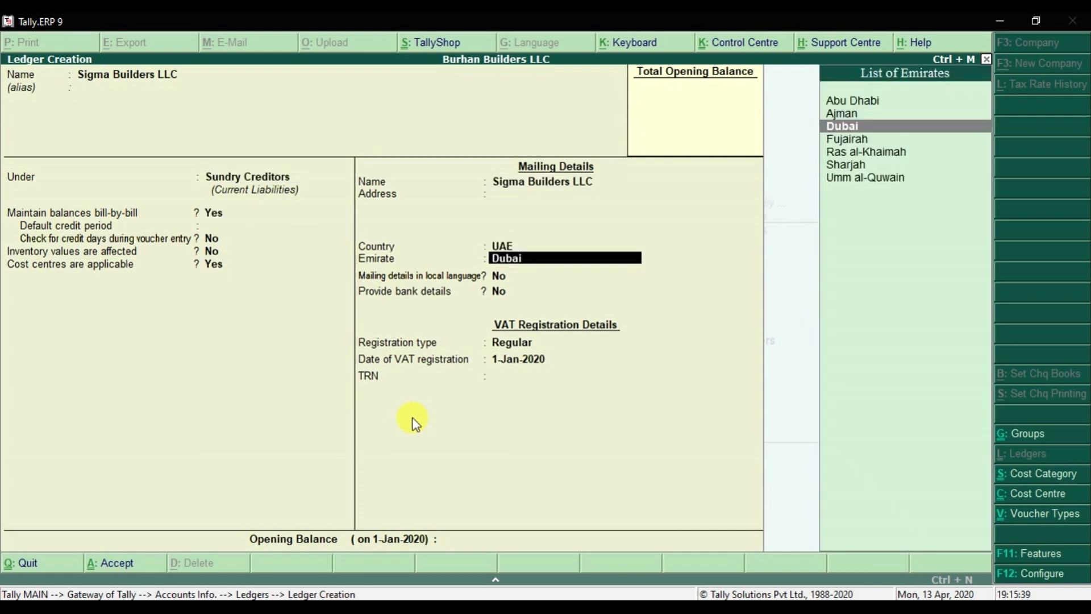
key("Up")
key("Up")
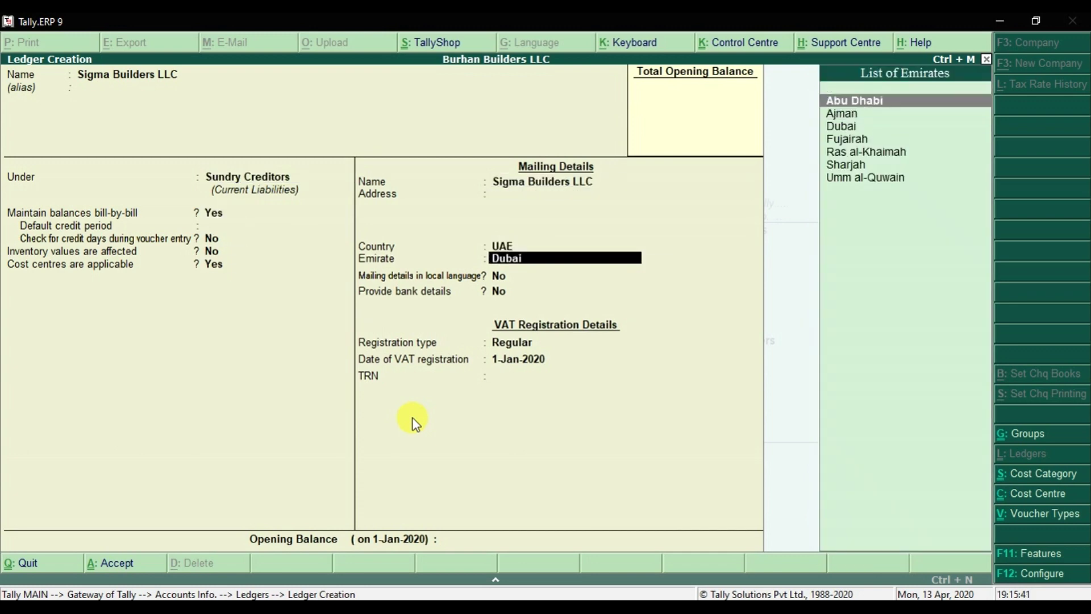
key("Return")
key("Return")
key("Return")
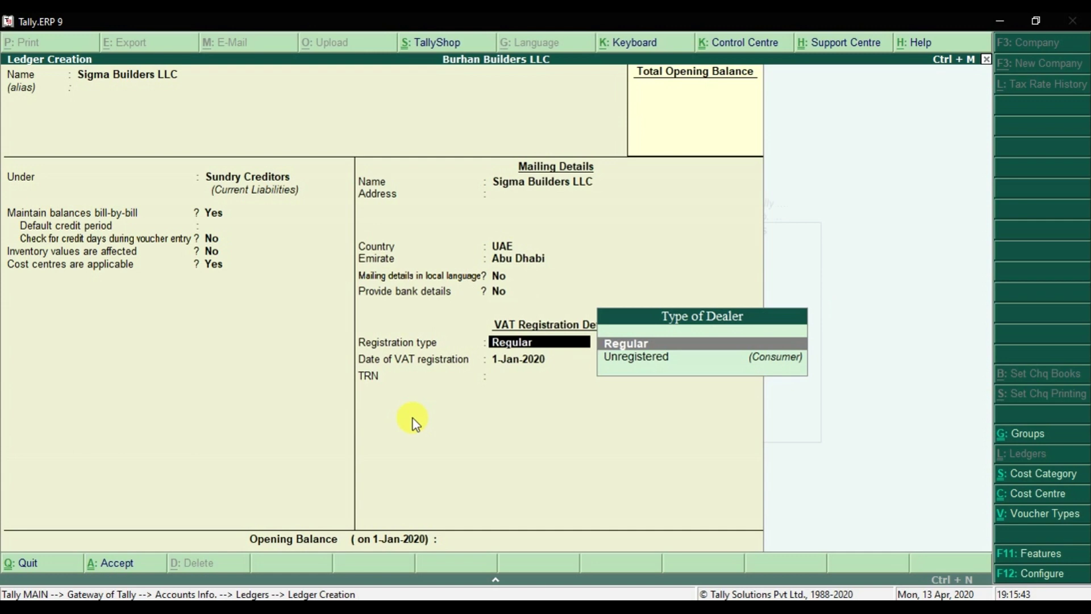
- Keep Regular registration, enter the VAT registration number, save, and check the customer name in Excel
key("Return")
key("Return")
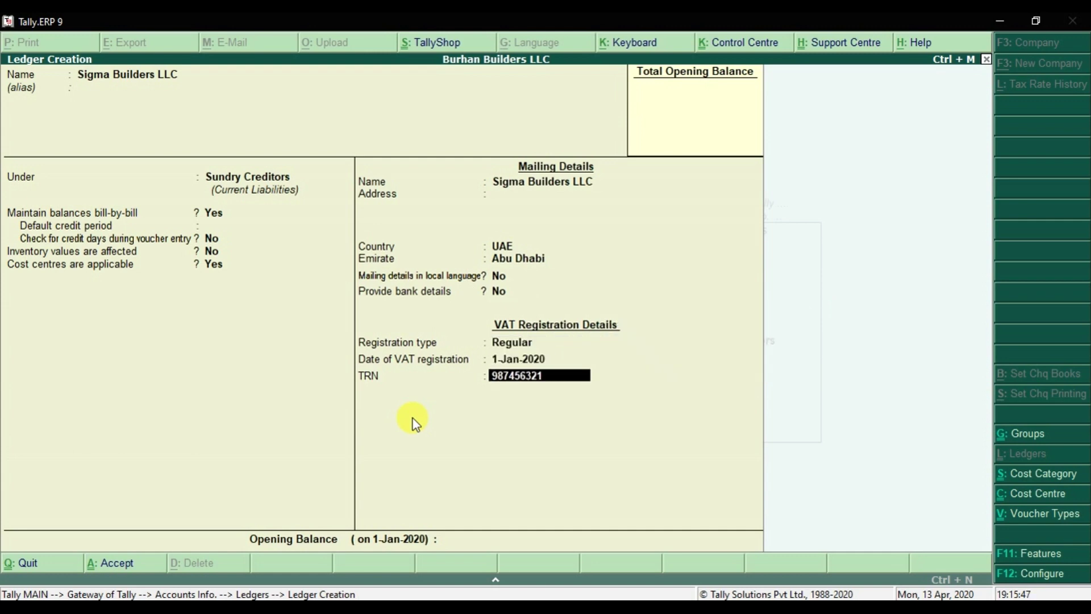
key("Return")
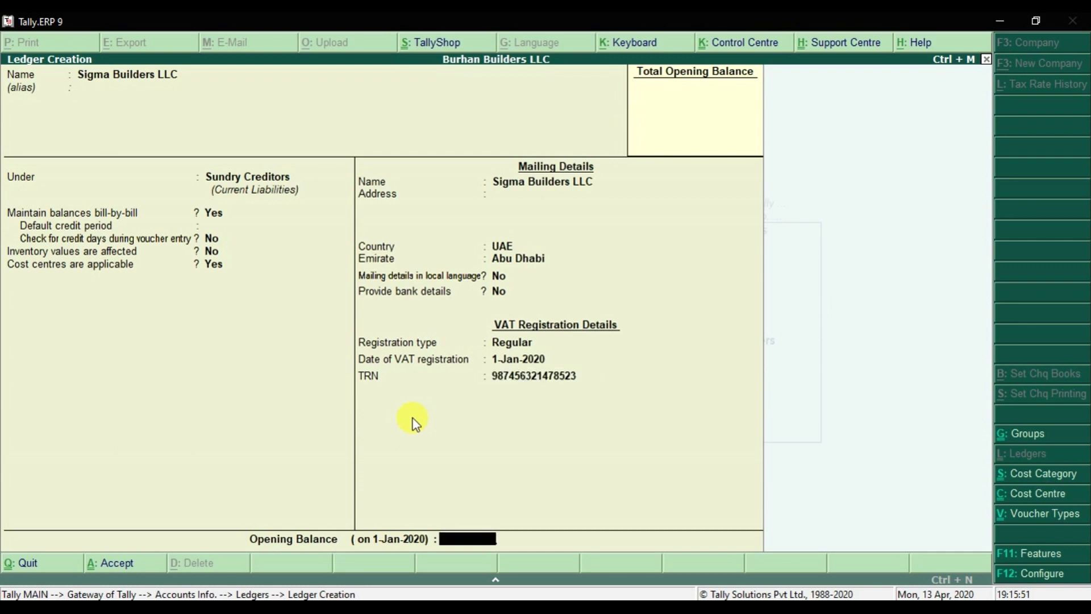
key("Return")
key("Return")
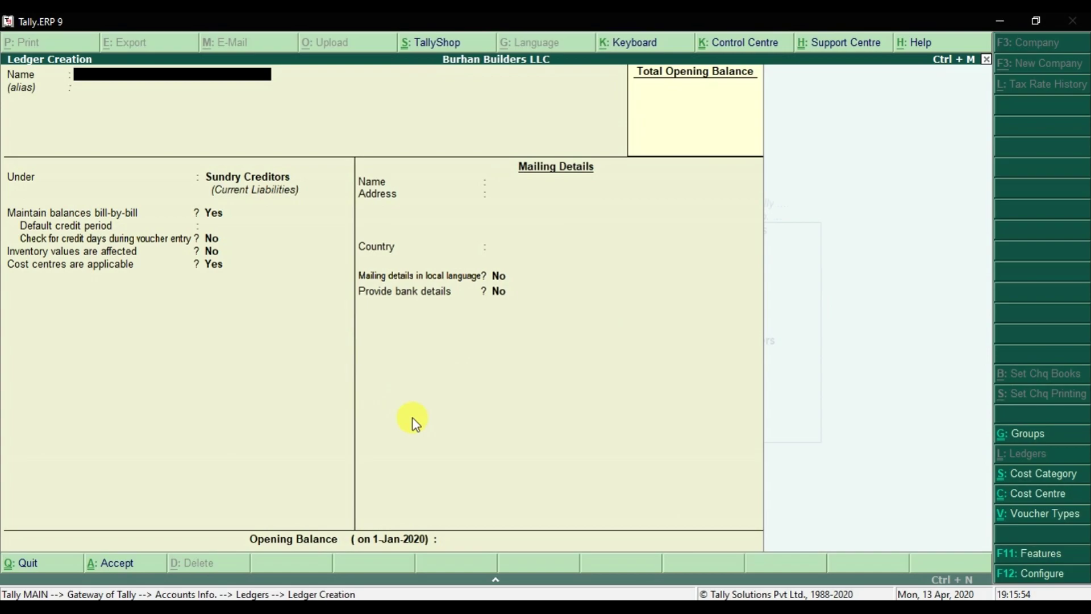
key("alt+Tab")
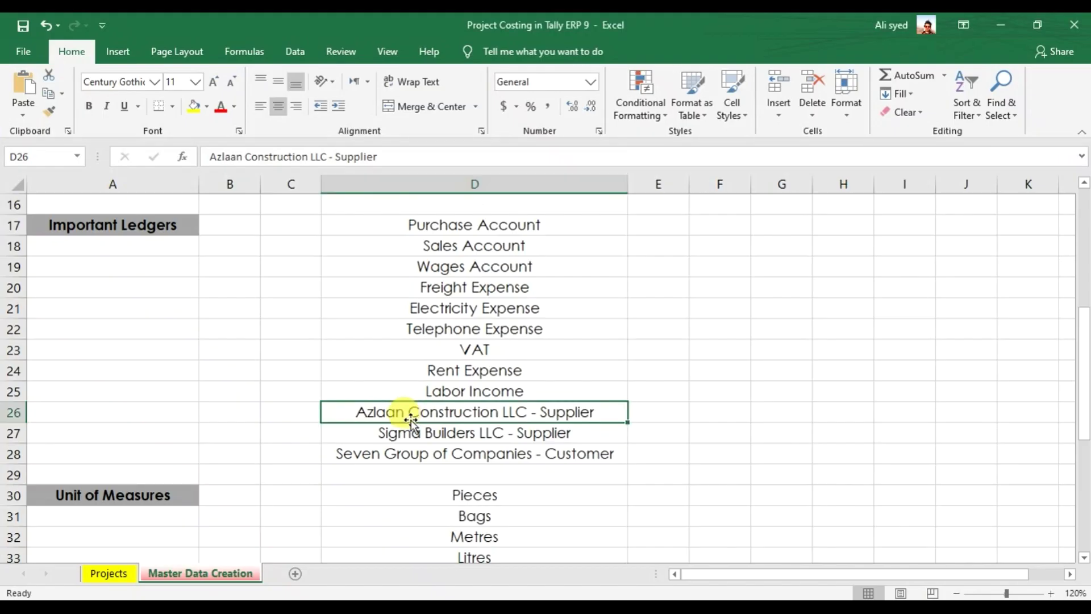
left_click(394, 459)
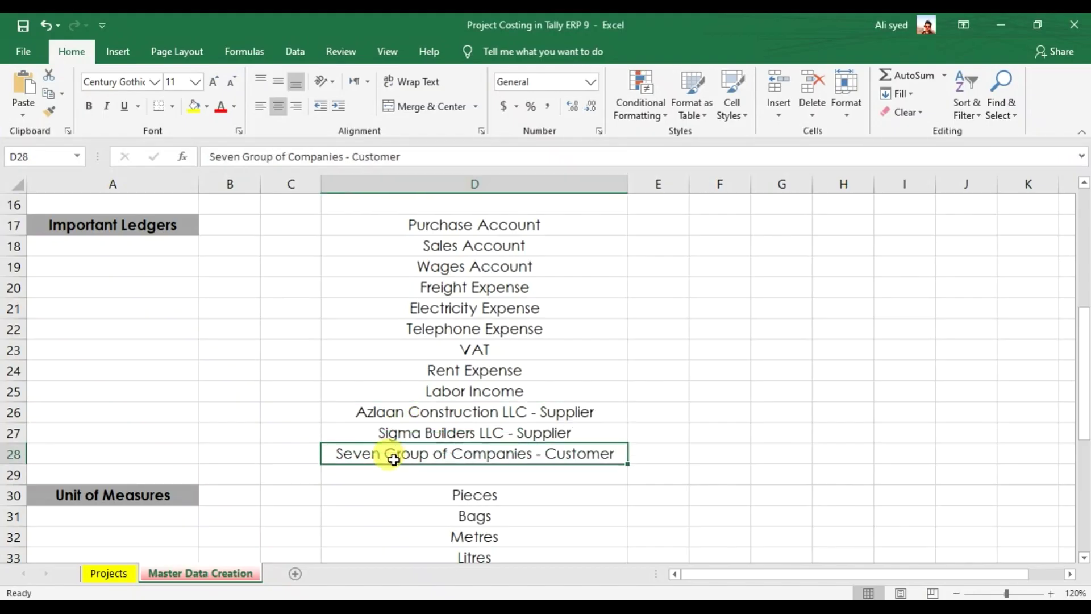
key("alt+Tab")
- Create customer ledger 'Seven Group of Companies' under Sundry Debtors
type("Se")
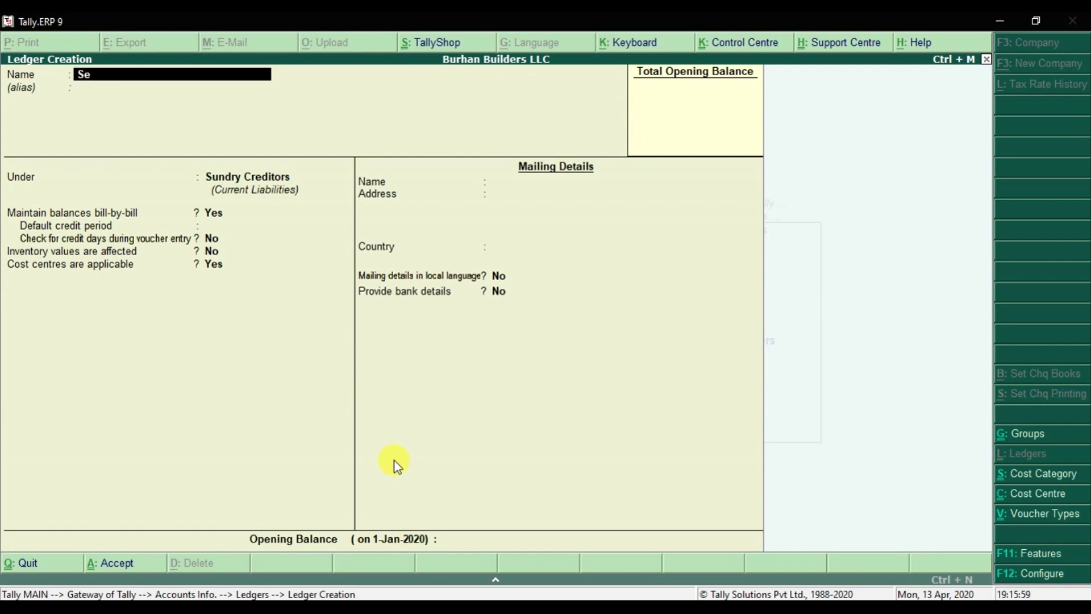
type("n Group of Companies")
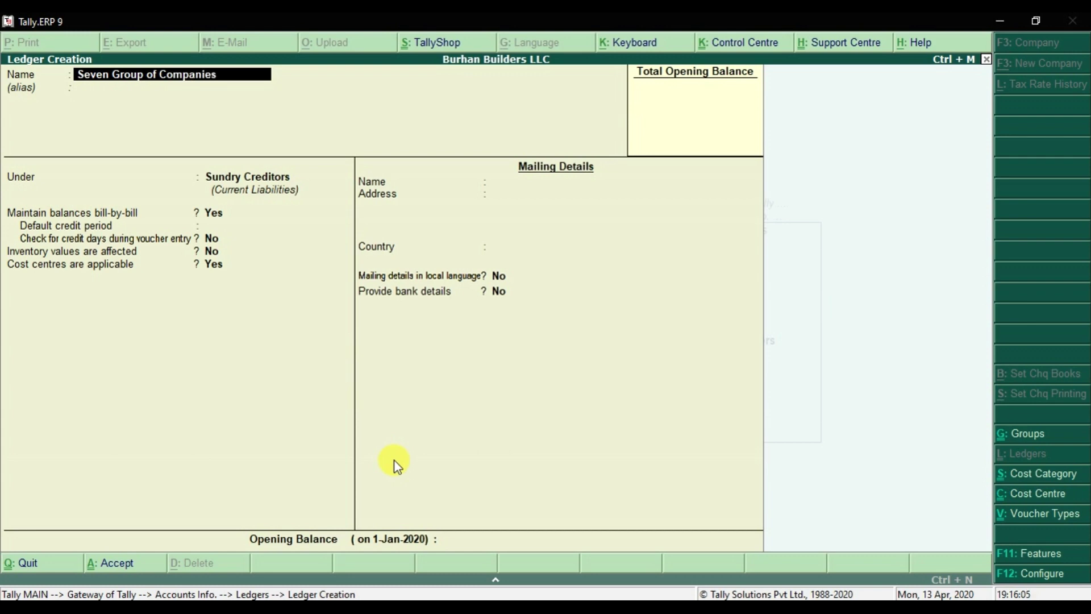
key("Return")
key("Return")
type("Sun")
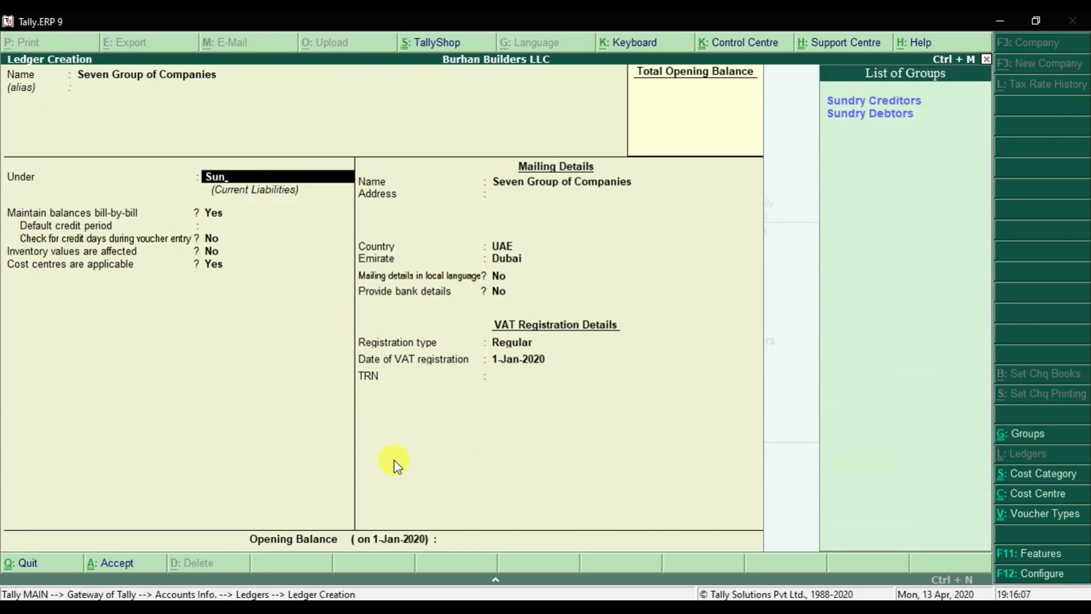
key("Down")
key("Return")
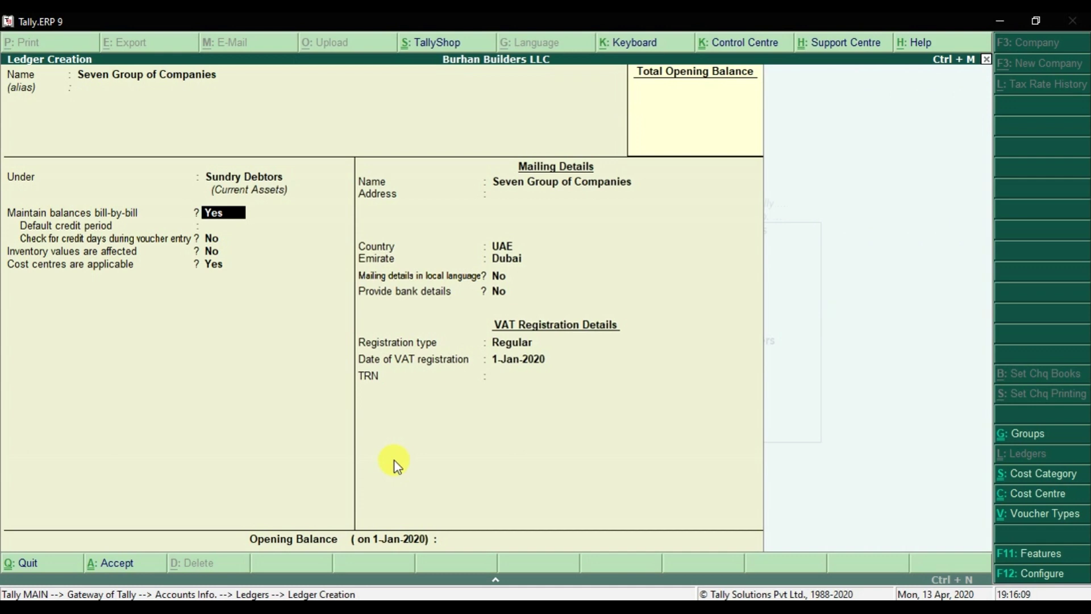
- Keep Dubai and Regular VAT, enter the VAT registration number, save, and return to Excel
key("Return")
key("Return")
key("Return")
key("Return")
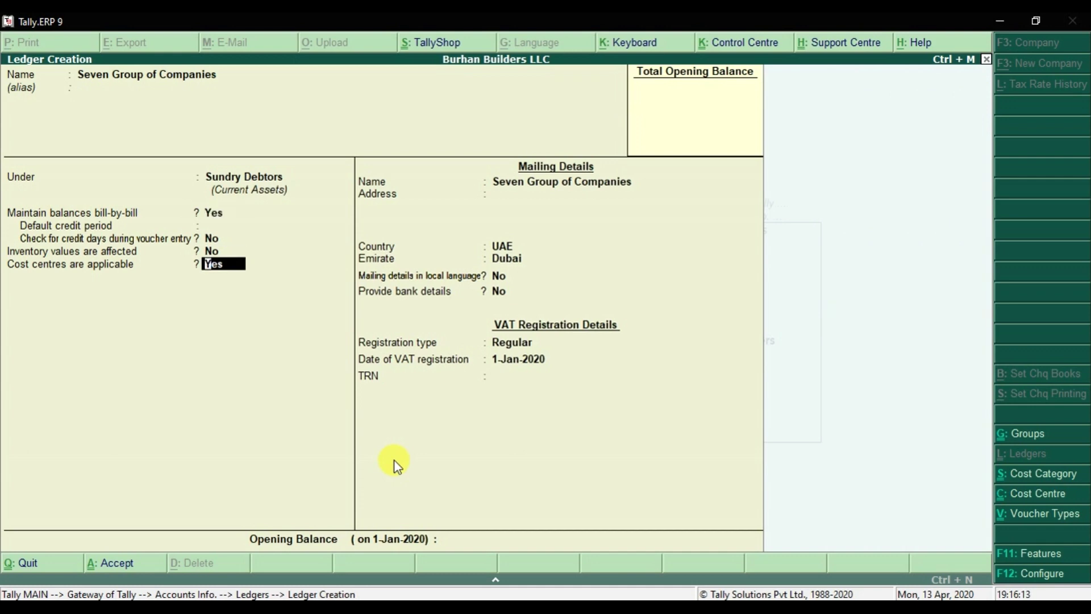
key("Return")
key("Return")
key("Return")
key("Return")
key("Return")
key("Return")
key("Return")
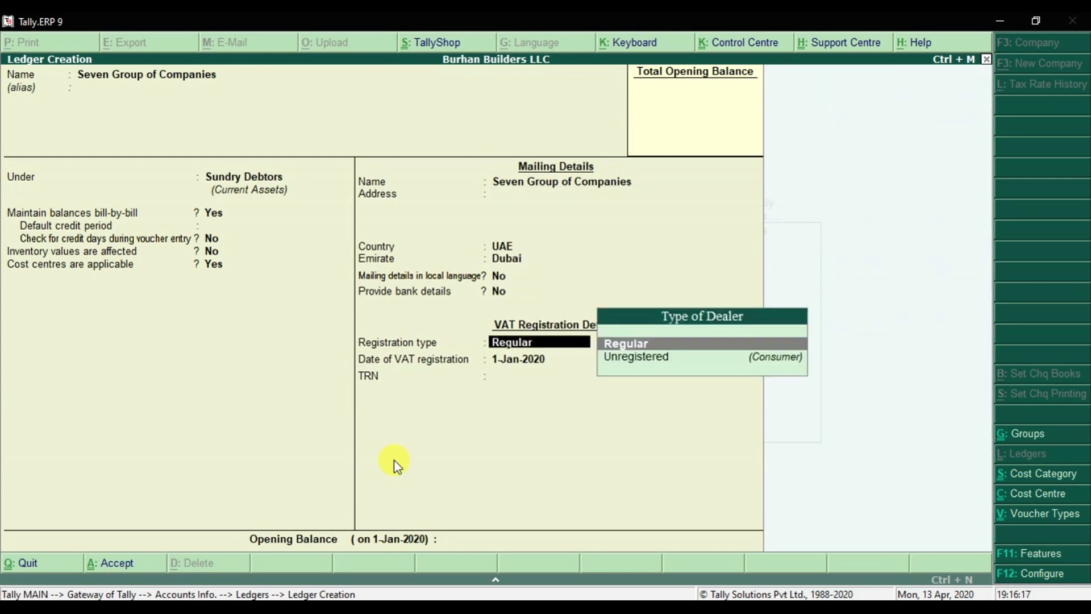
key("Return")
key("Return")
key("Return")
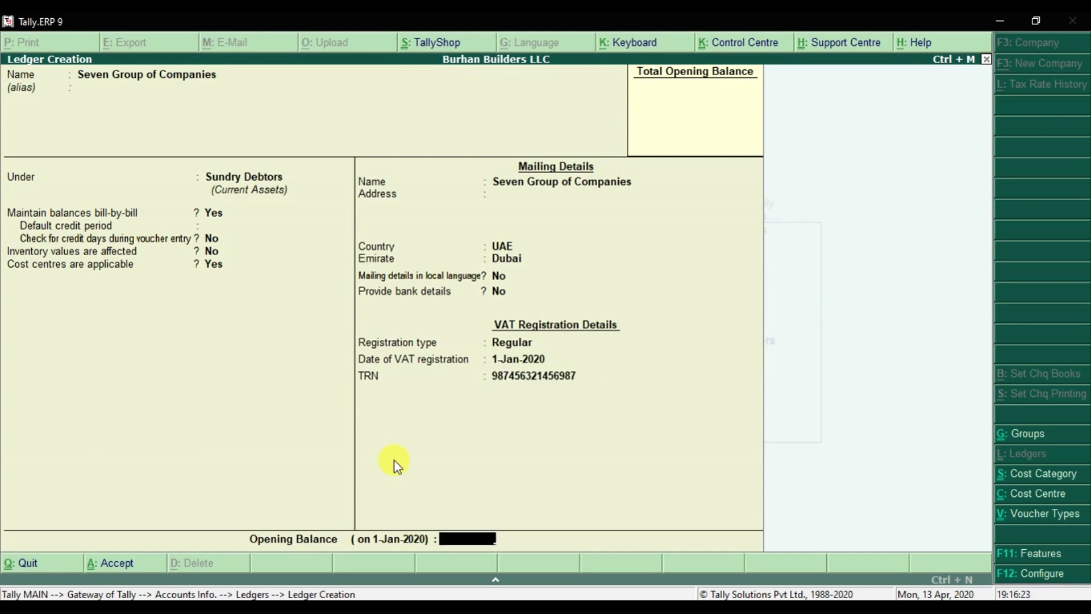
key("Return")
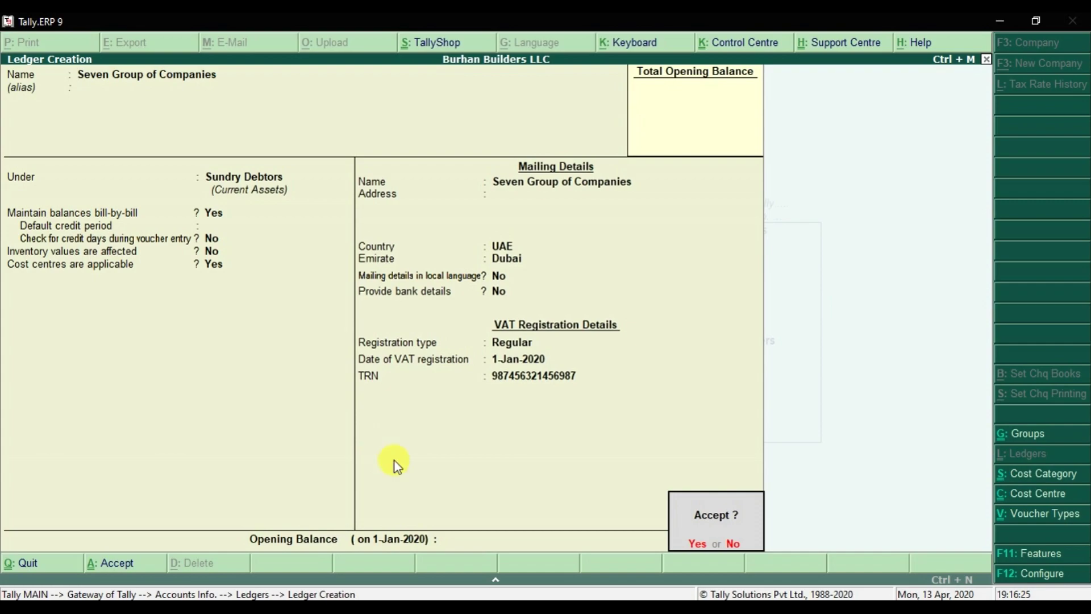
key("Return")
key("alt+Tab")
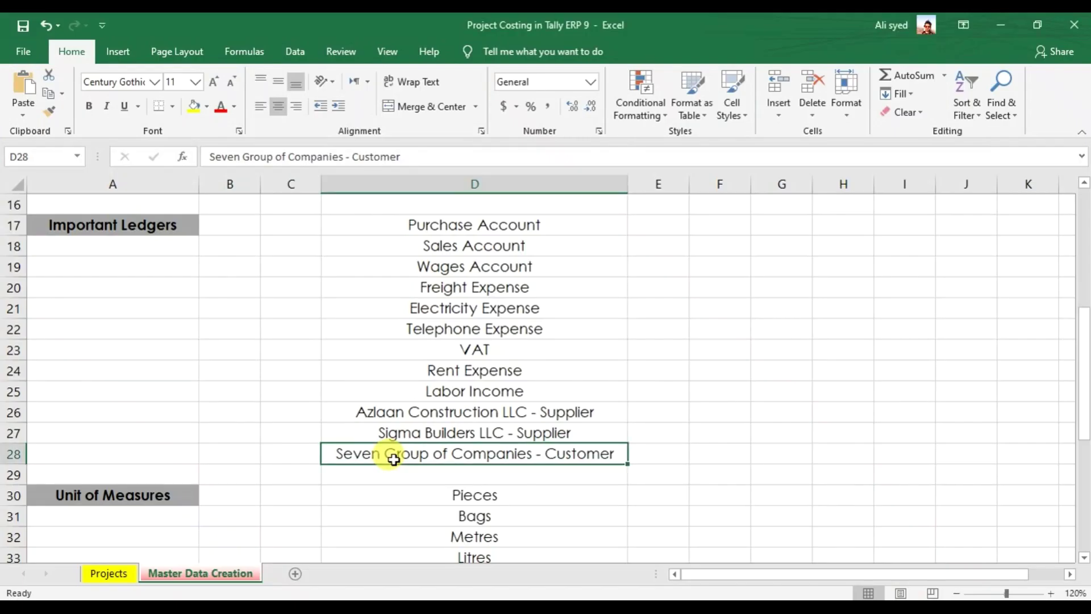